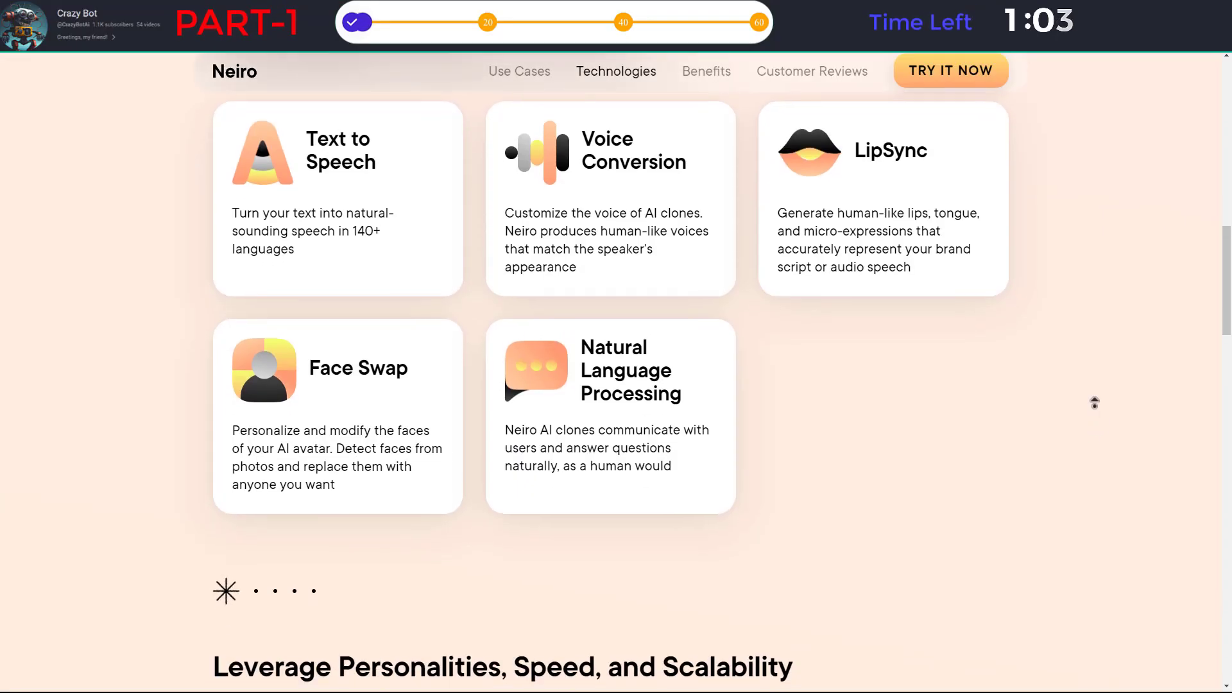
- Open Neiro studio through the free AI video creation option and switch to the Text to Speech tool
{"action": "scroll", "coordinate": [1095, 404], "scroll_direction": "up", "scroll_amount": 2}
{"action": "scroll", "coordinate": [1094, 379], "scroll_direction": "up", "scroll_amount": 12}
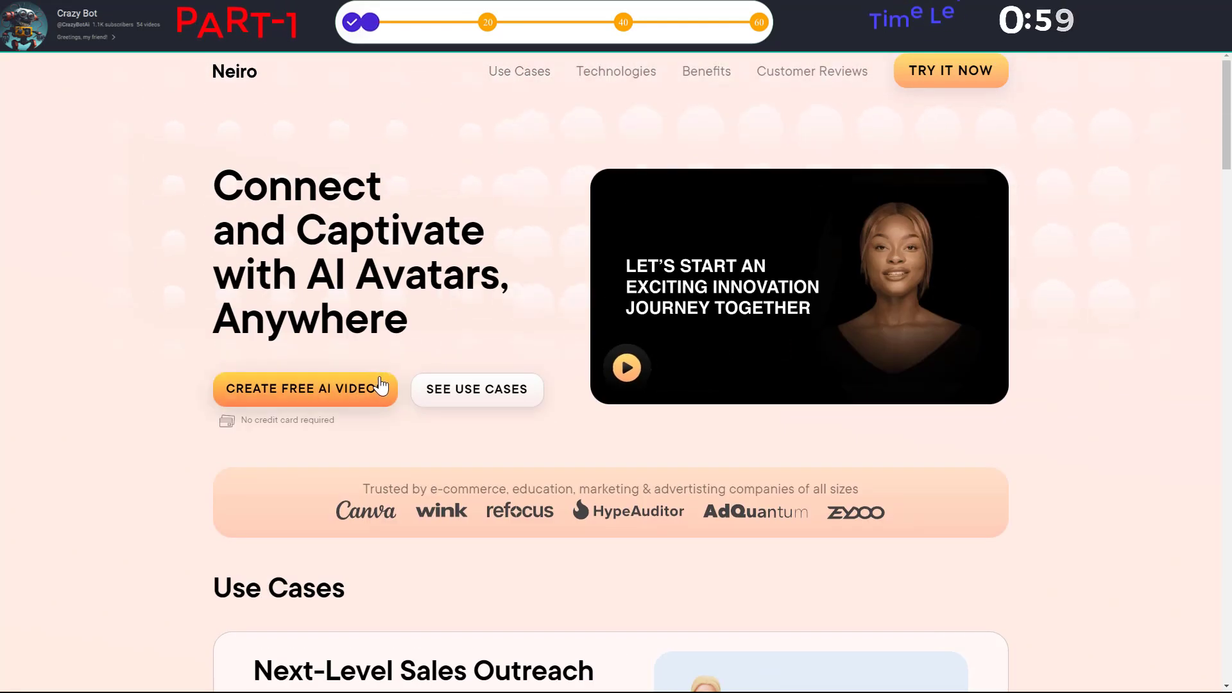
{"action": "left_click", "coordinate": [345, 390]}
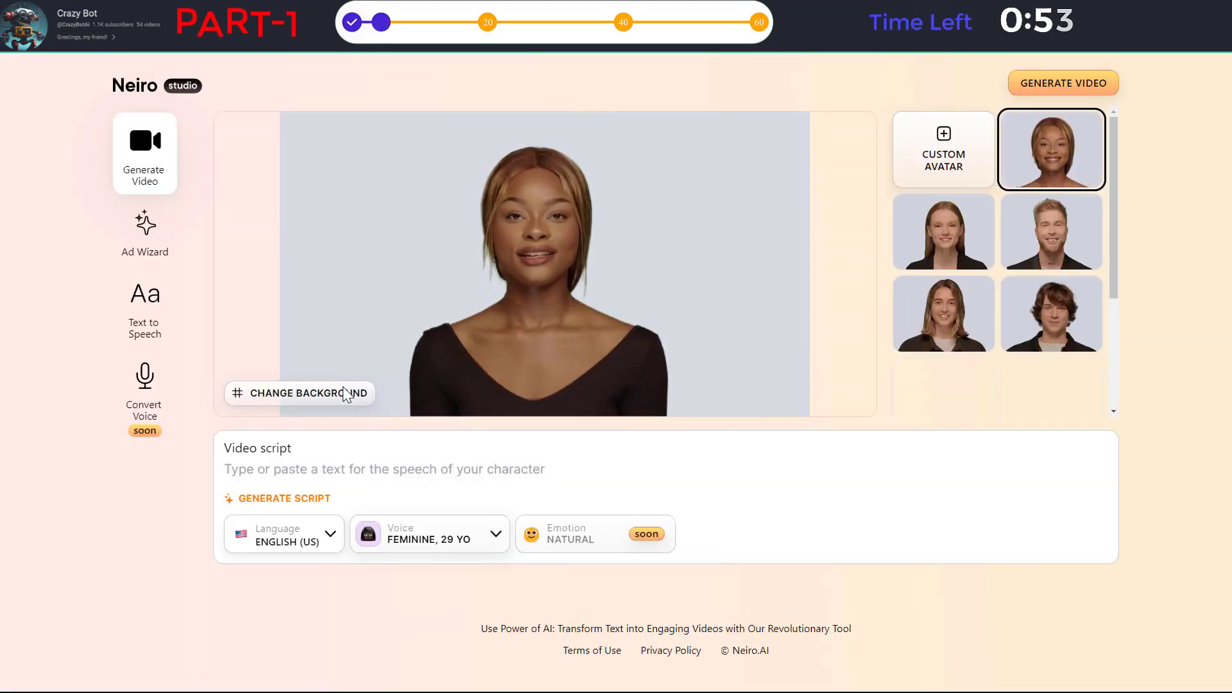
{"action": "left_click", "coordinate": [143, 317]}
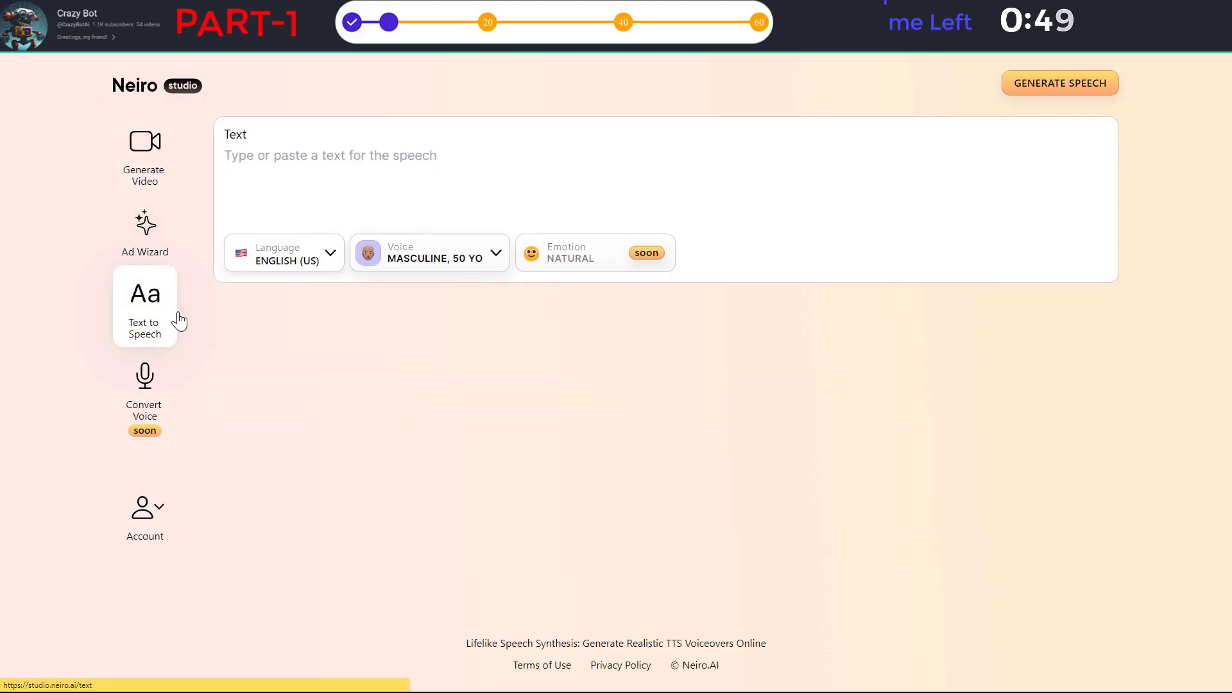
- Paste the sentence starting "Artificial Intelligence refers to the development of computer systems" as the speech text and browse the available languages
{"action": "right_click", "coordinate": [258, 155]}
{"action": "left_click", "coordinate": [281, 257]}
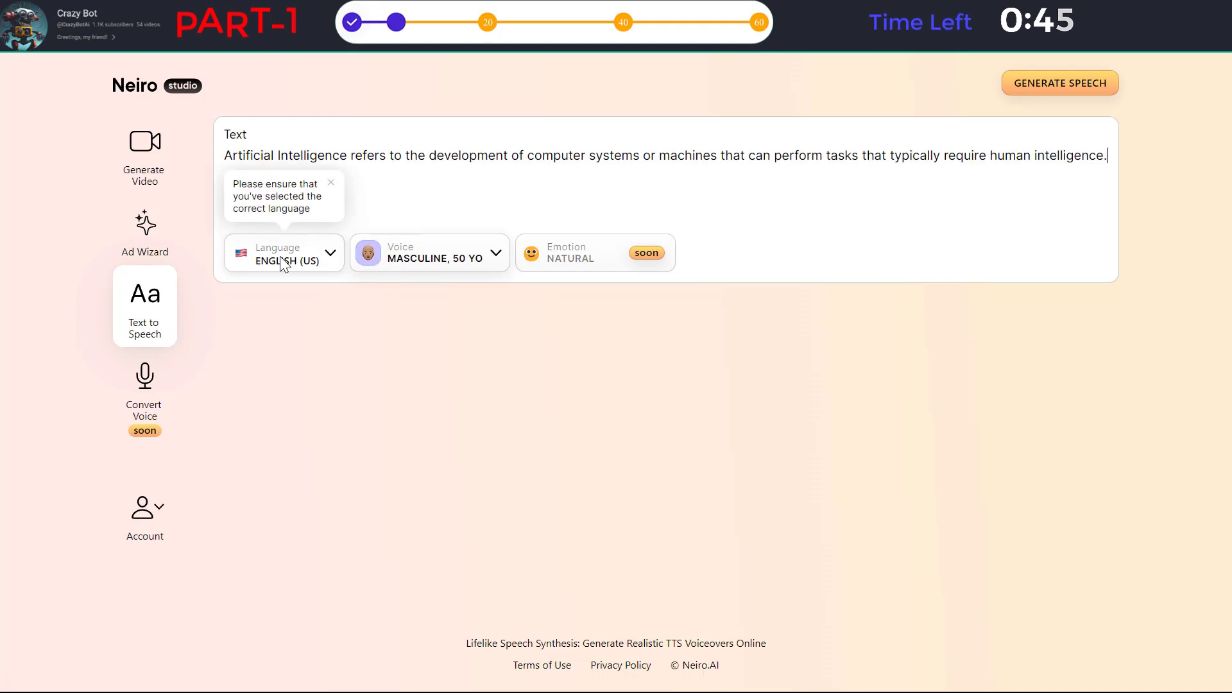
{"action": "left_click", "coordinate": [275, 268]}
{"action": "scroll", "coordinate": [276, 352], "scroll_direction": "down", "scroll_amount": 10}
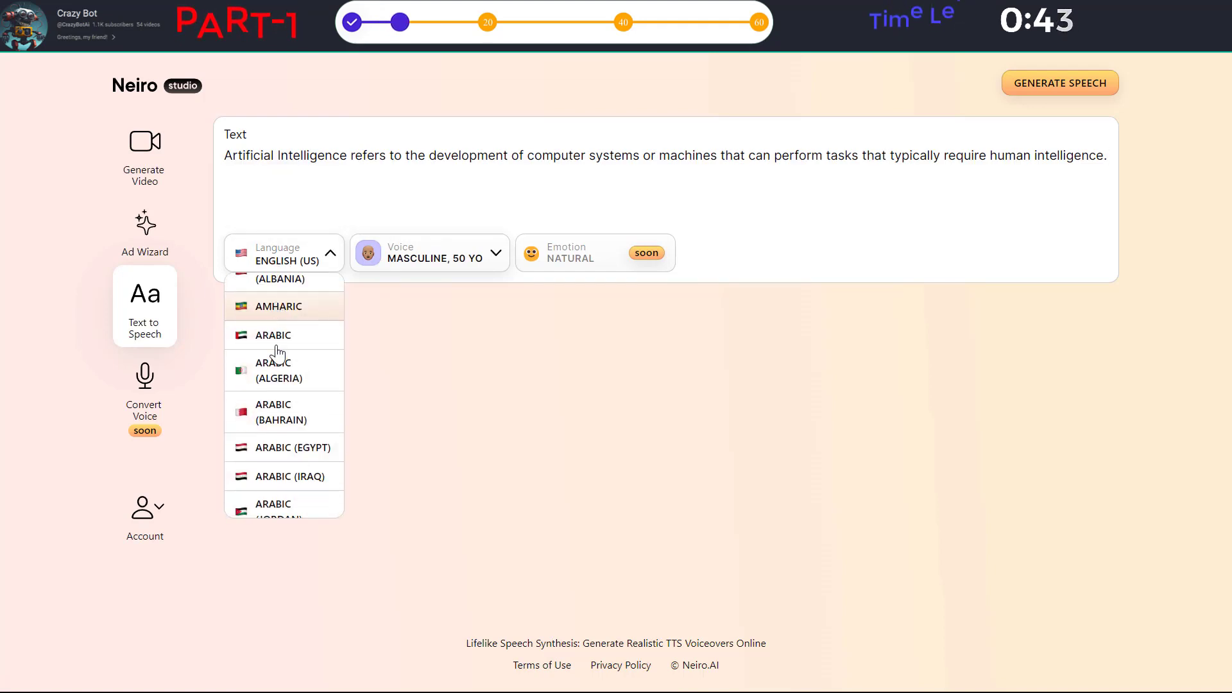
- Preview several speech voices and save the feminine 30 yo voice with dark hair
{"action": "left_click", "coordinate": [431, 253]}
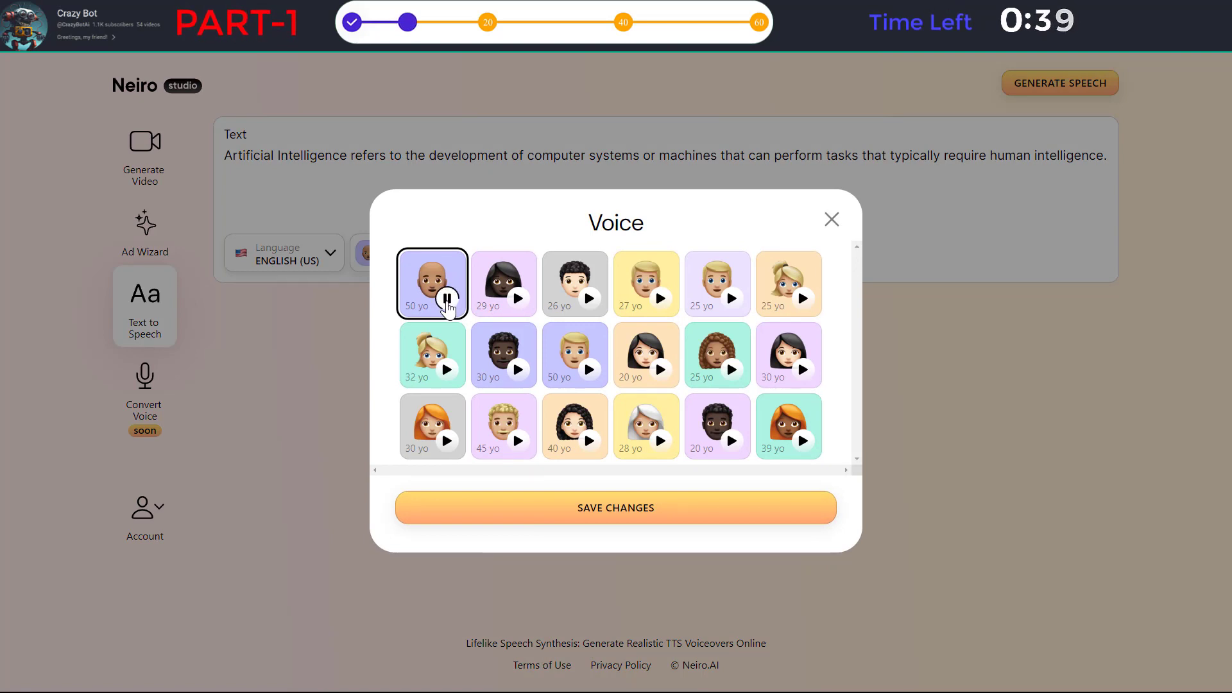
{"action": "left_click", "coordinate": [589, 303]}
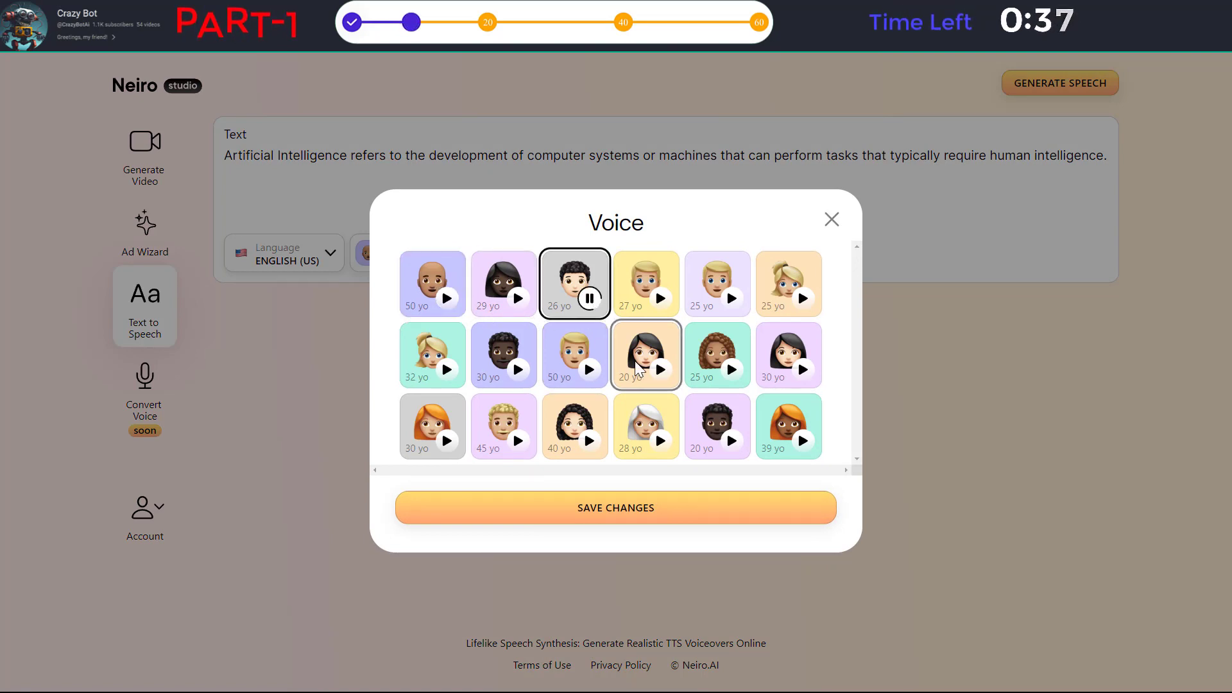
{"action": "left_click", "coordinate": [727, 374]}
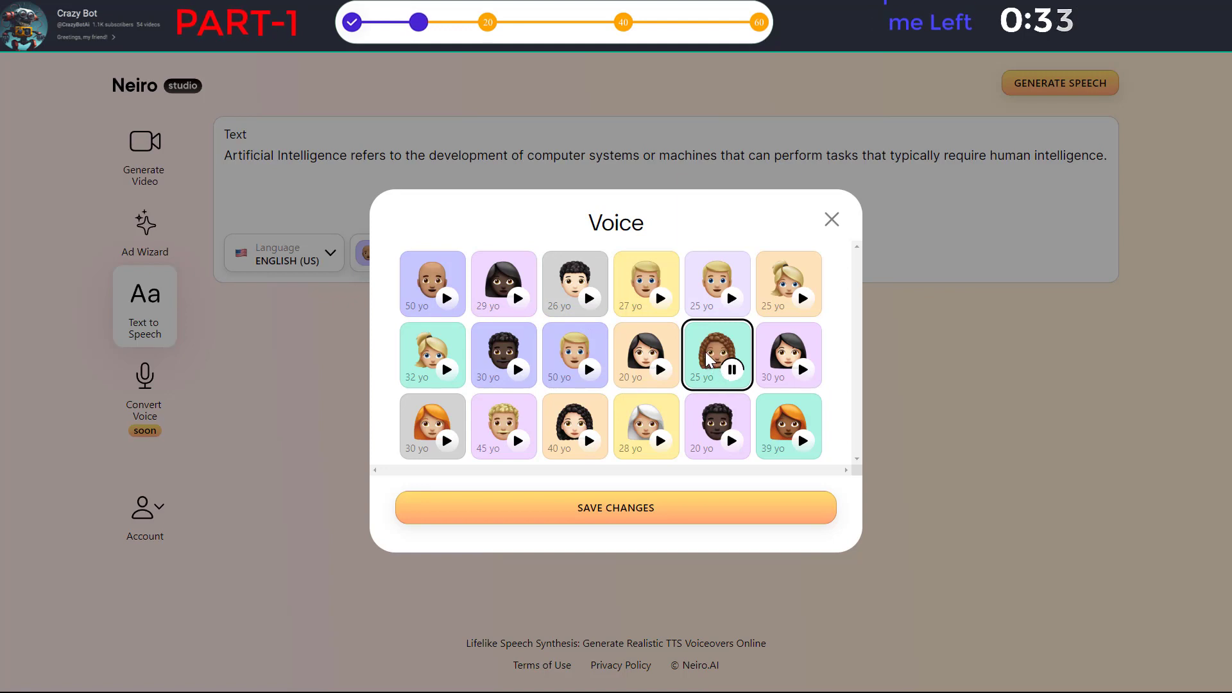
{"action": "left_click", "coordinate": [796, 385]}
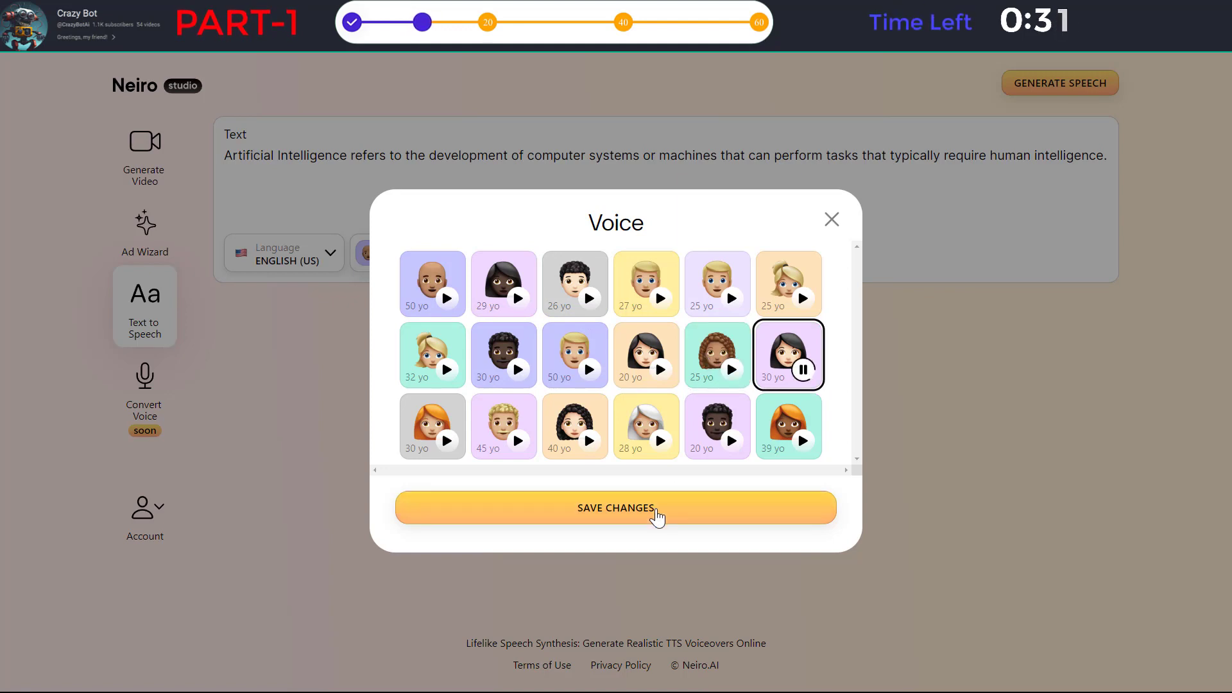
{"action": "left_click", "coordinate": [656, 513]}
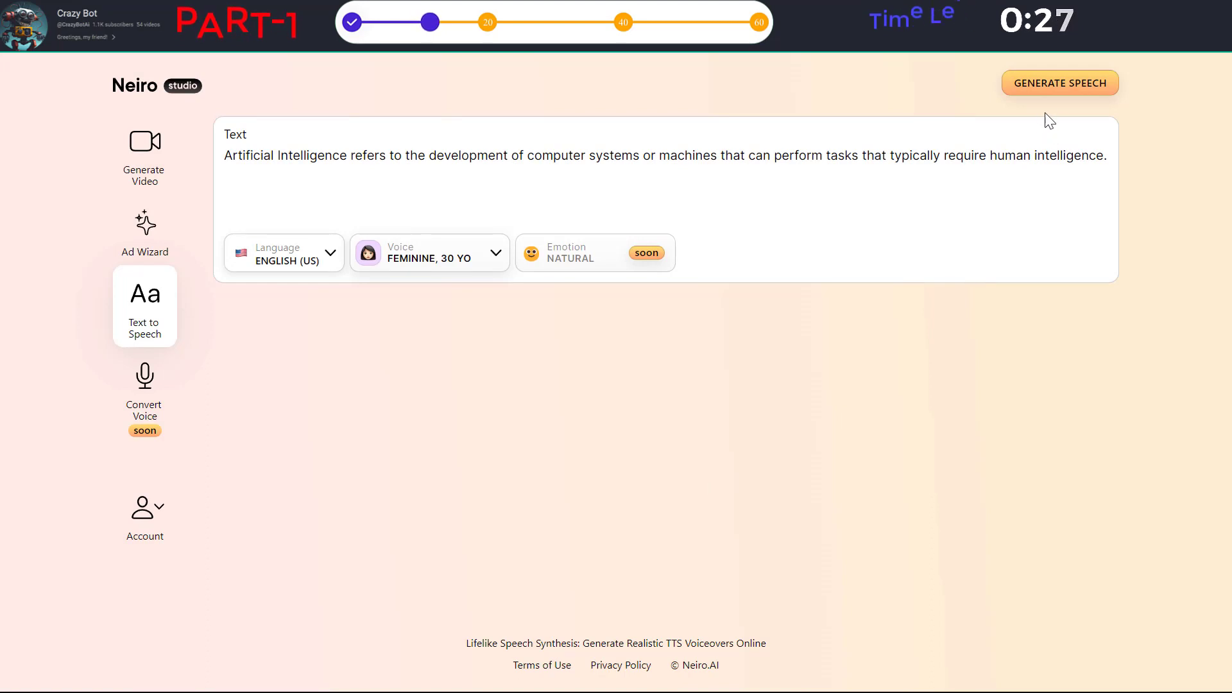
- Generate the speech and copy the link to the resulting audio
{"action": "left_click", "coordinate": [1060, 87]}
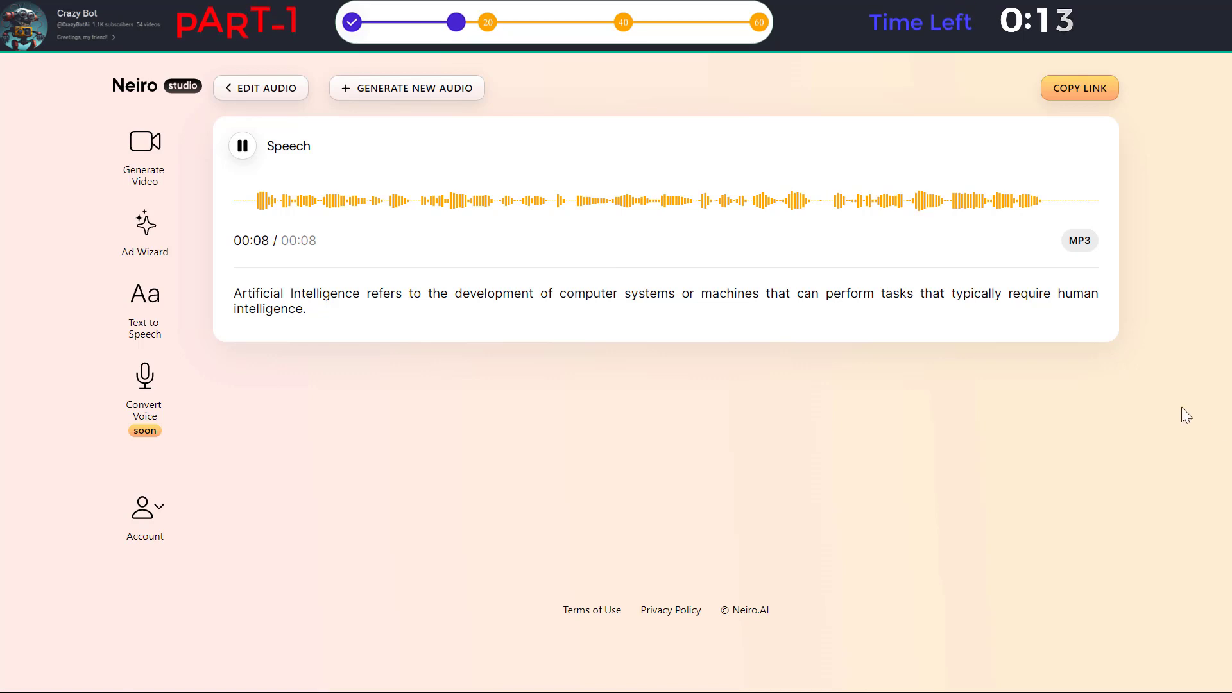
{"action": "left_click", "coordinate": [1073, 103]}
{"action": "left_click", "coordinate": [1073, 101]}
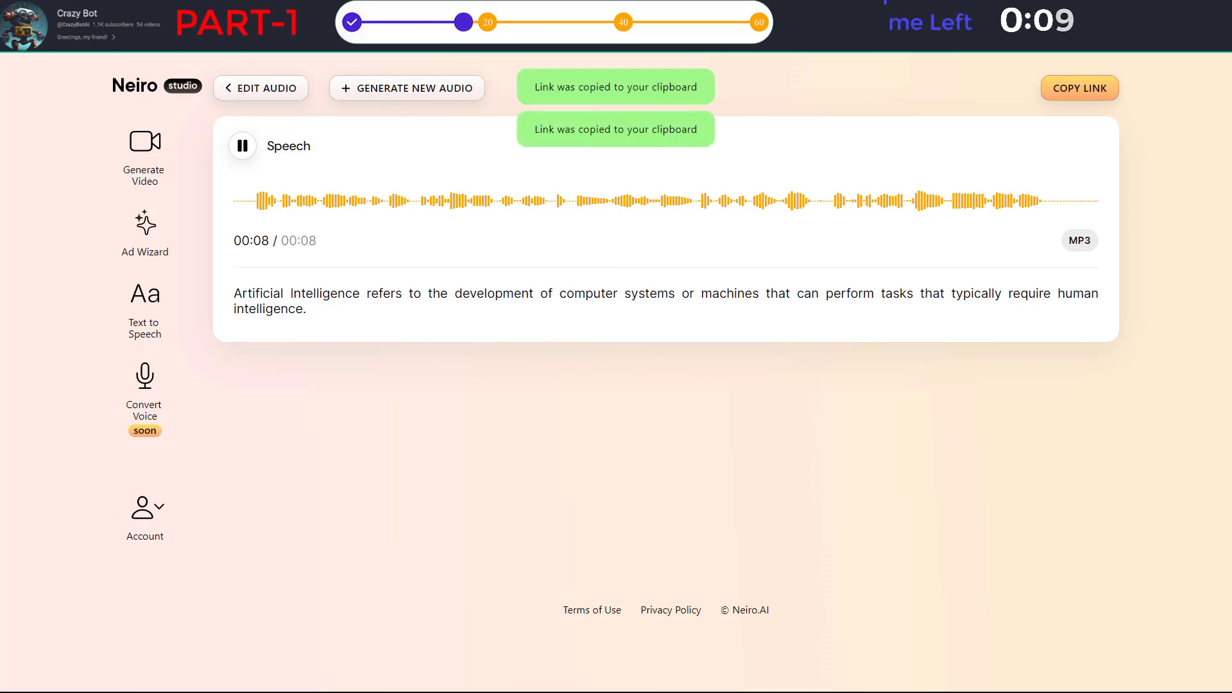
- Load the copied speech link in a new browser tab and open the audio player's additional options
{"action": "key", "text": "ctrl+t"}
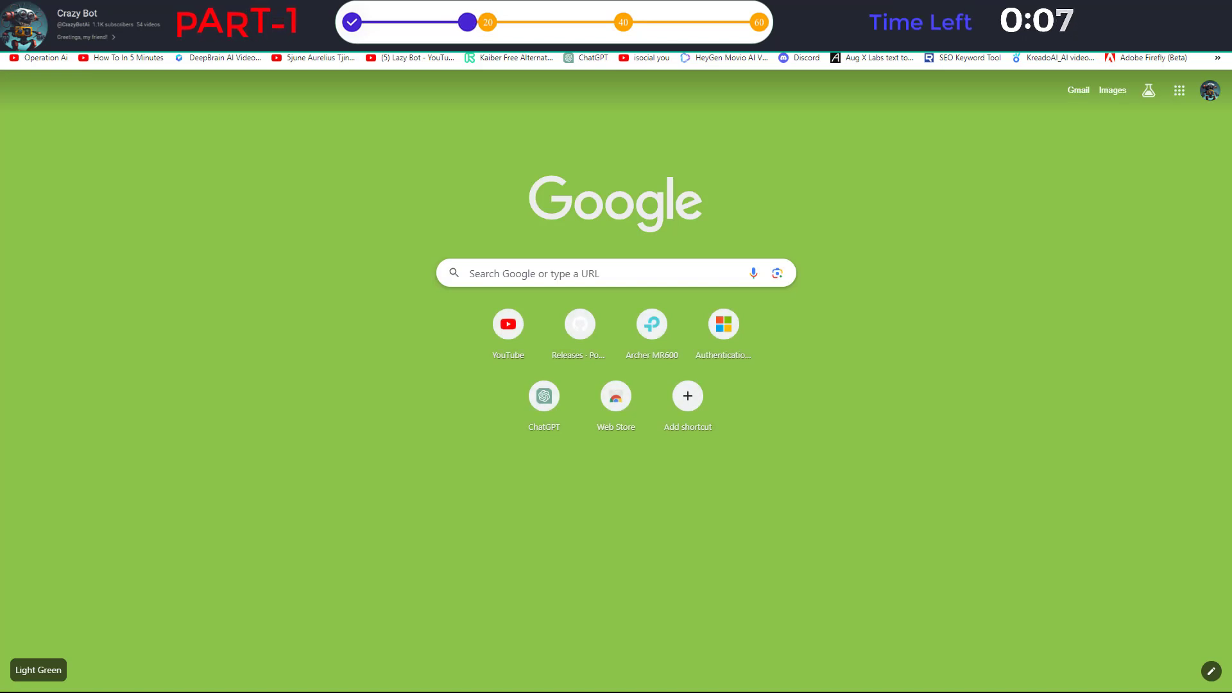
{"action": "right_click", "coordinate": [422, 51]}
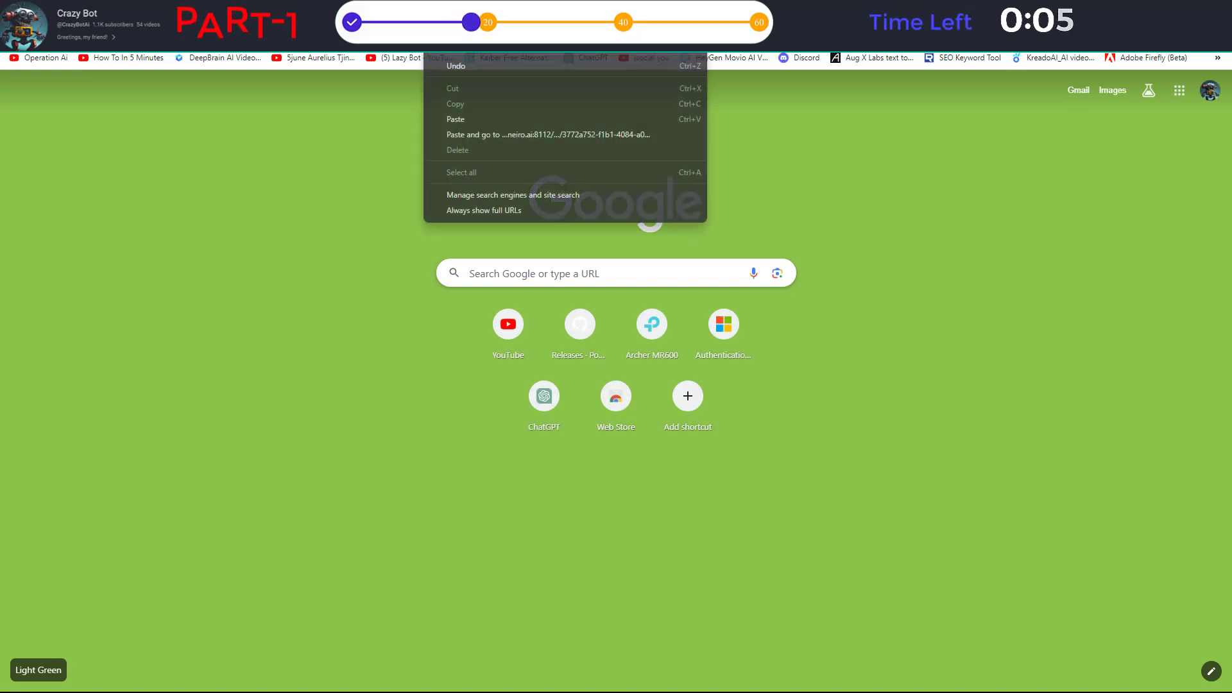
{"action": "left_click", "coordinate": [477, 118]}
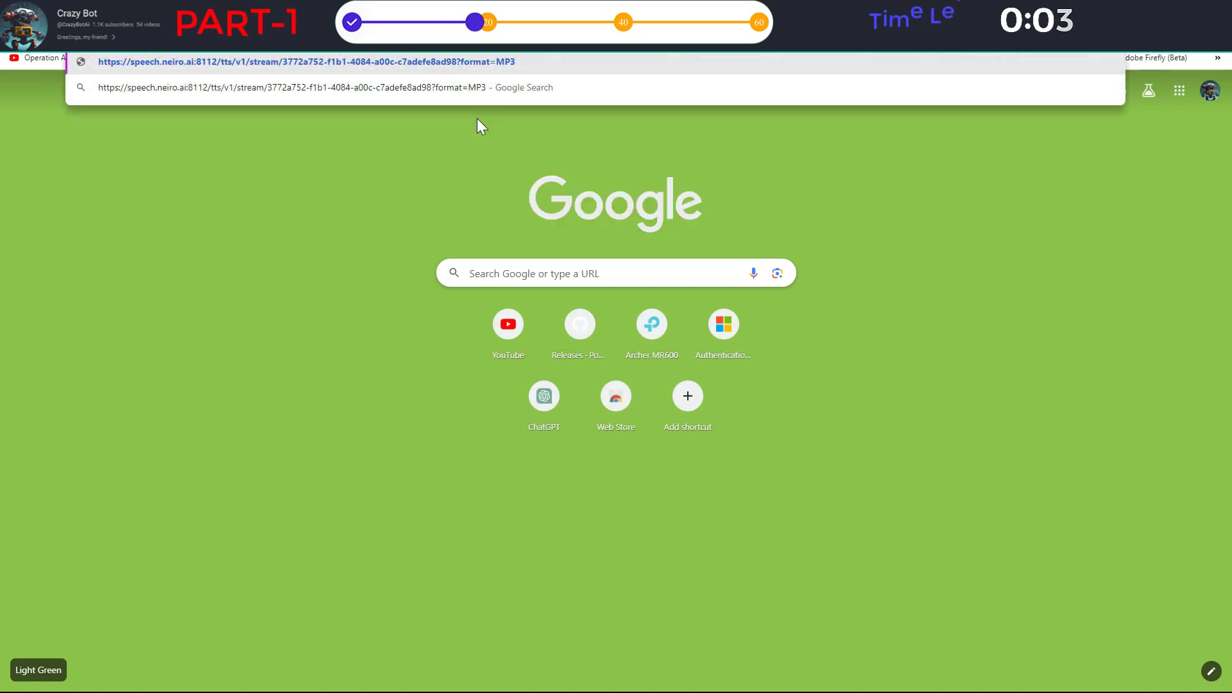
{"action": "key", "text": "Return"}
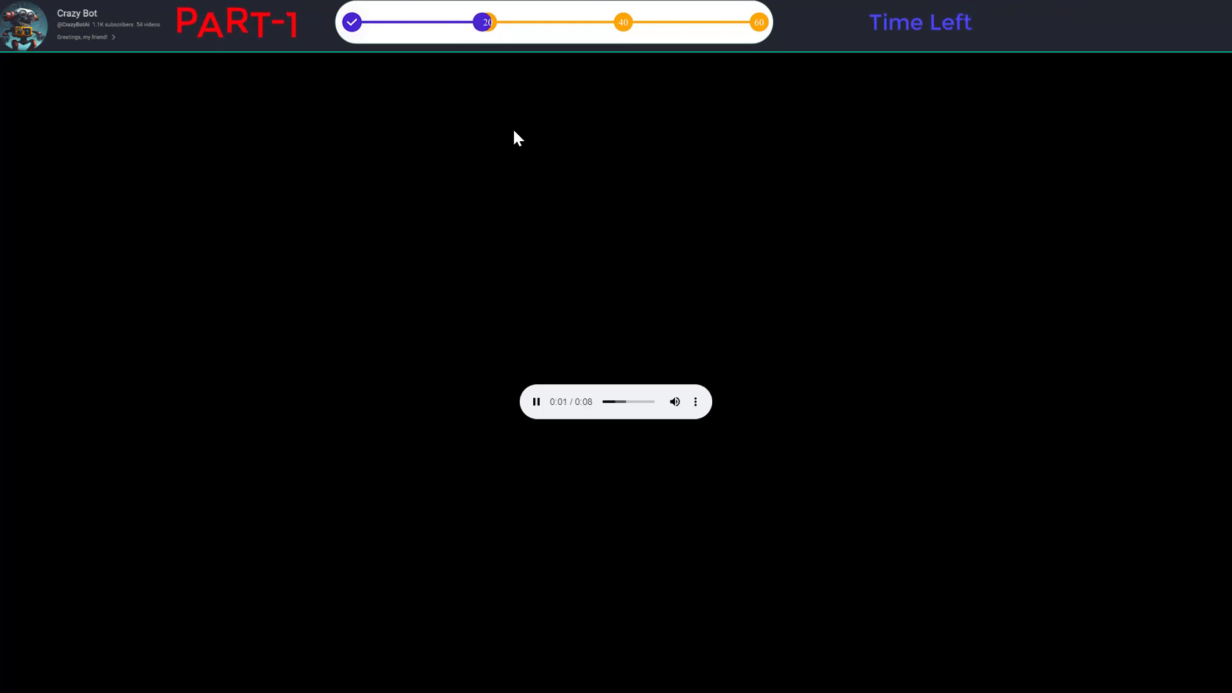
{"action": "left_click", "coordinate": [695, 403]}
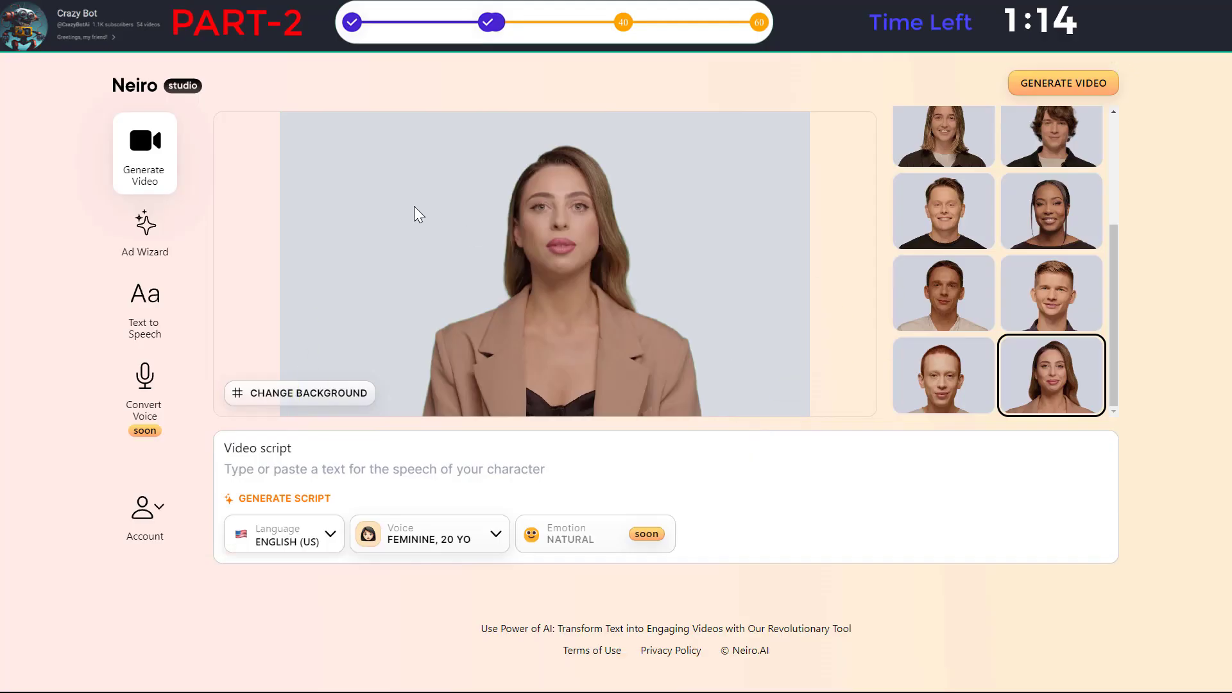
- Preview several avatars for the video and select the long-haired woman in the tan blazer
{"action": "scroll", "coordinate": [965, 302], "scroll_direction": "up", "scroll_amount": 3}
{"action": "left_click", "coordinate": [944, 237]}
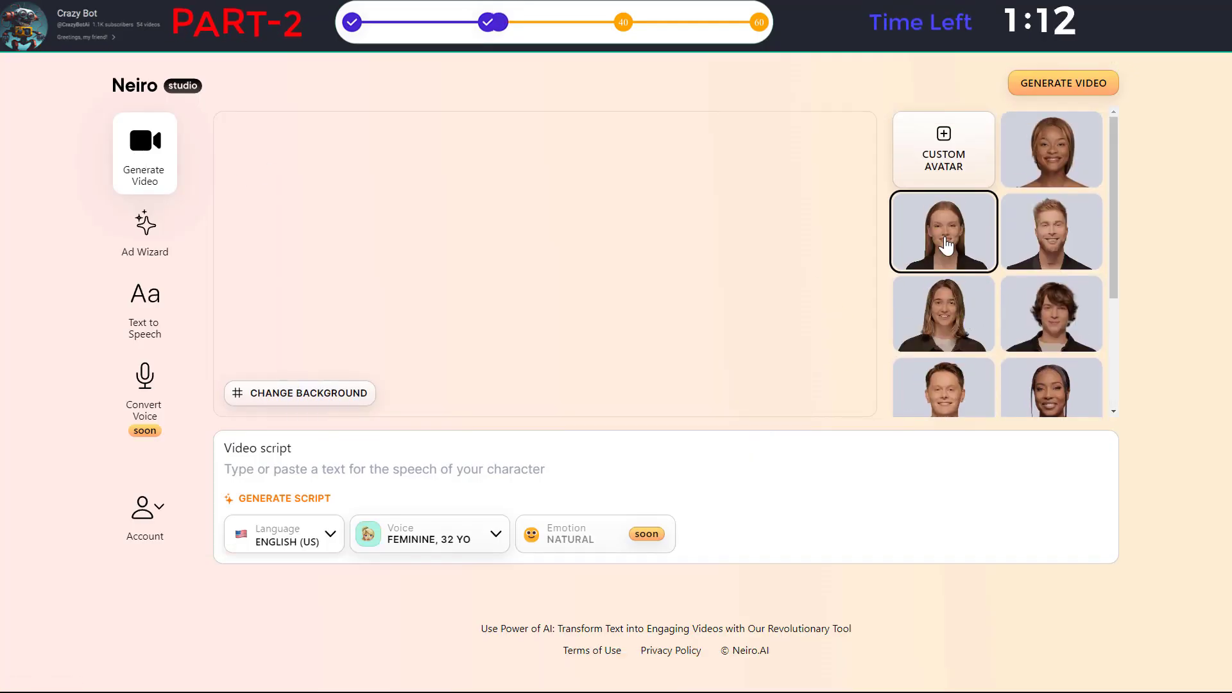
{"action": "left_click", "coordinate": [945, 334]}
{"action": "scroll", "coordinate": [1004, 308], "scroll_direction": "down", "scroll_amount": 1}
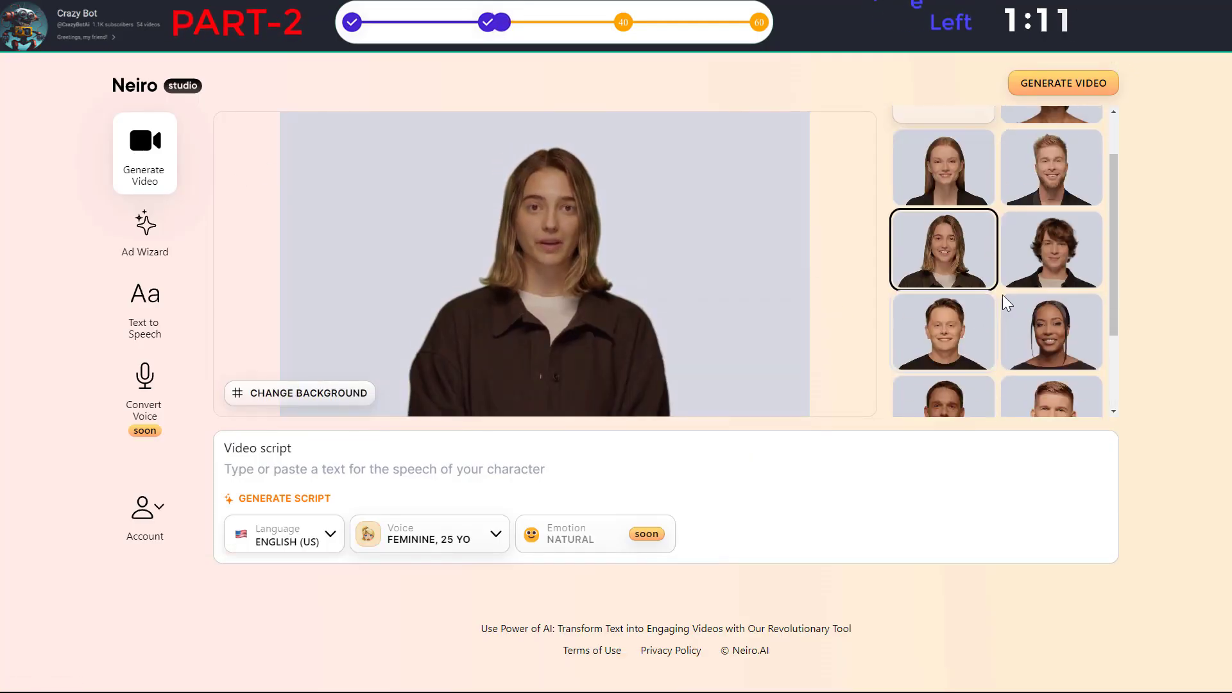
{"action": "left_click", "coordinate": [1052, 250]}
{"action": "scroll", "coordinate": [1050, 304], "scroll_direction": "down", "scroll_amount": 2}
{"action": "left_click", "coordinate": [1042, 366]}
{"action": "right_click", "coordinate": [242, 473]}
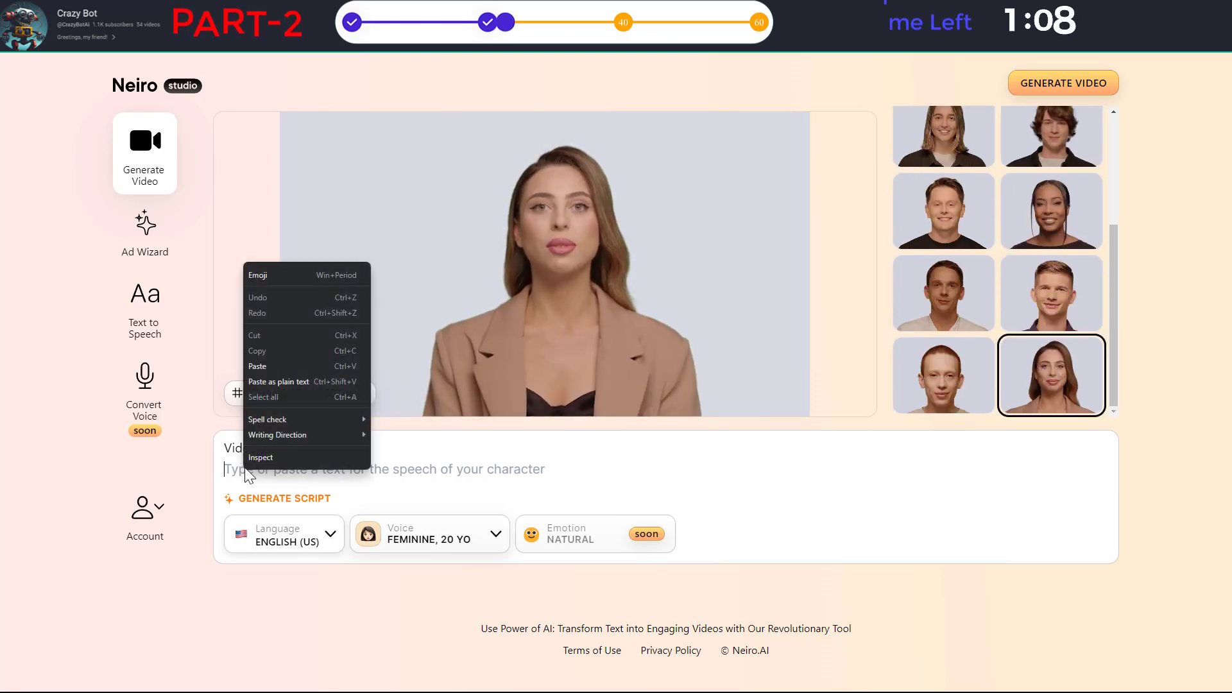
{"action": "left_click", "coordinate": [275, 376]}
{"action": "left_click", "coordinate": [396, 483]}
{"action": "left_click", "coordinate": [330, 466]}
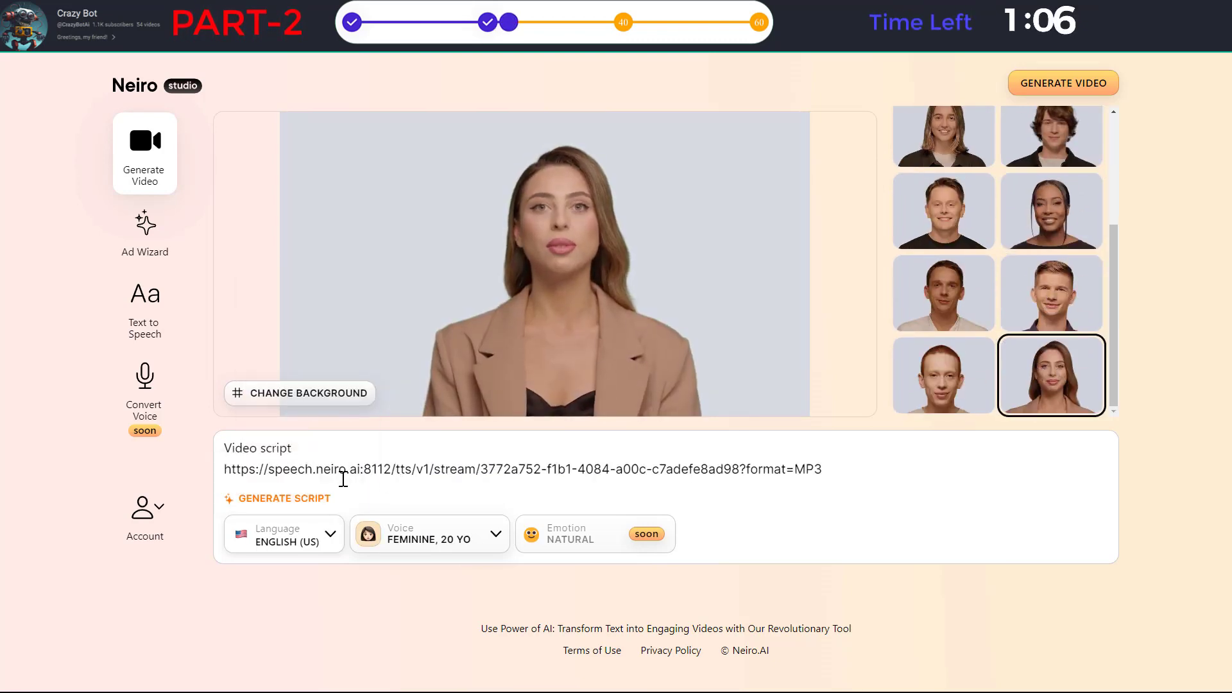
{"action": "key", "text": "ctrl+a"}
{"action": "key", "text": "BackSpace"}
- Auto-compose video scripts with AI on the topic "chat gpt" for the audience "10th grade students"
{"action": "left_click", "coordinate": [290, 499]}
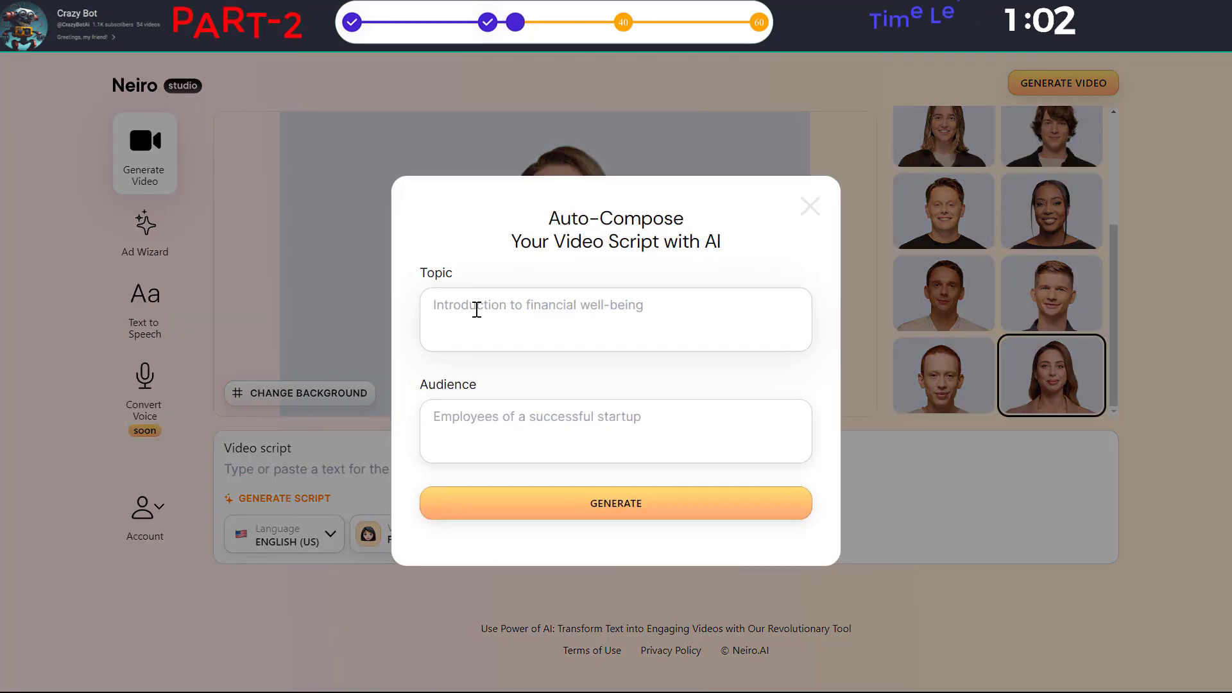
{"action": "type", "text": "chat gpt"}
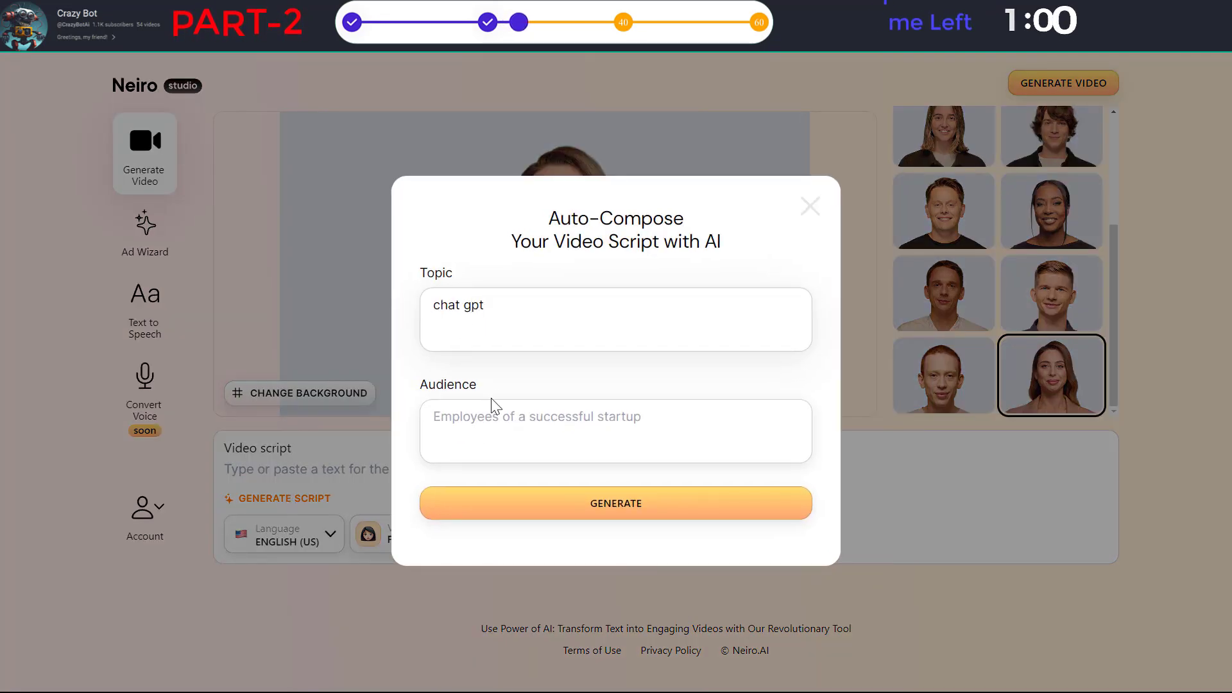
{"action": "type", "text": "10th grade students"}
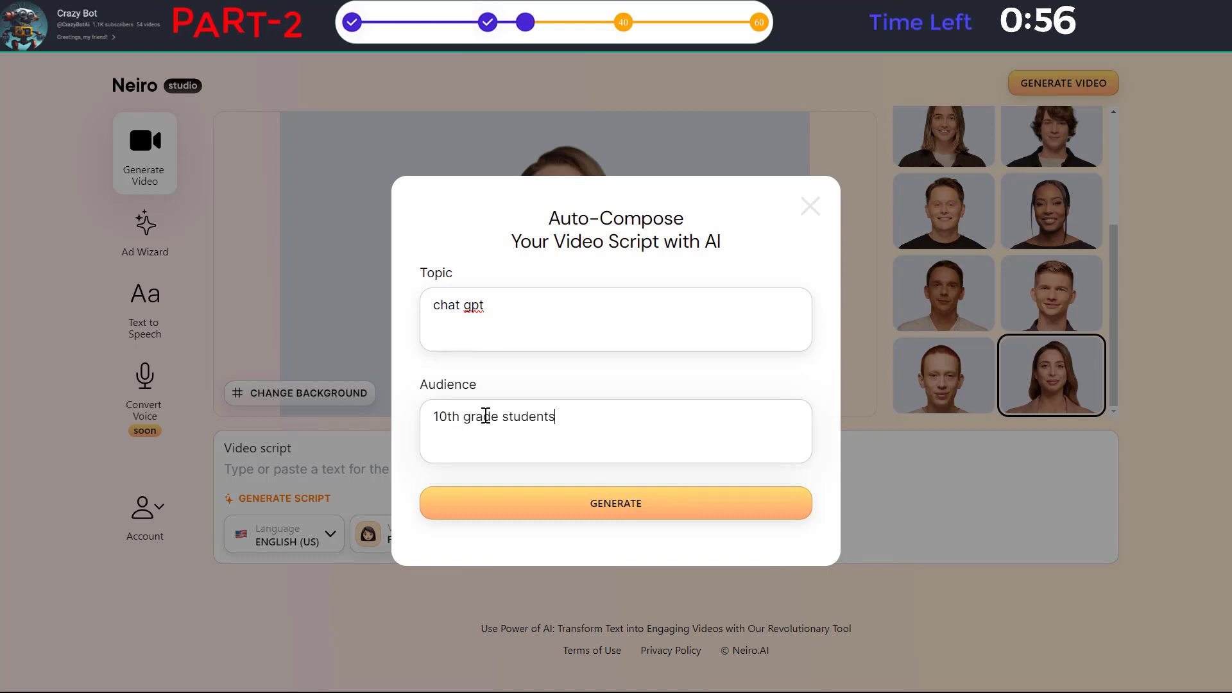
{"action": "left_click", "coordinate": [569, 514]}
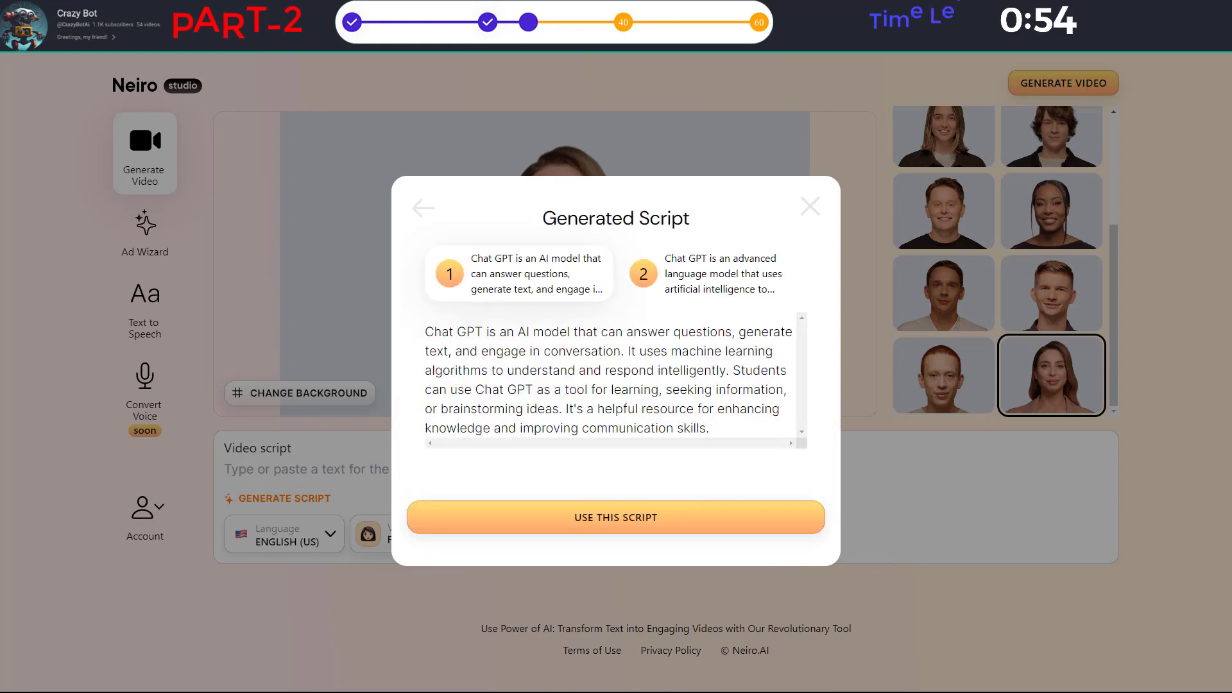
- Compare the two generated scripts and use the second one as the video script
{"action": "left_click", "coordinate": [718, 276]}
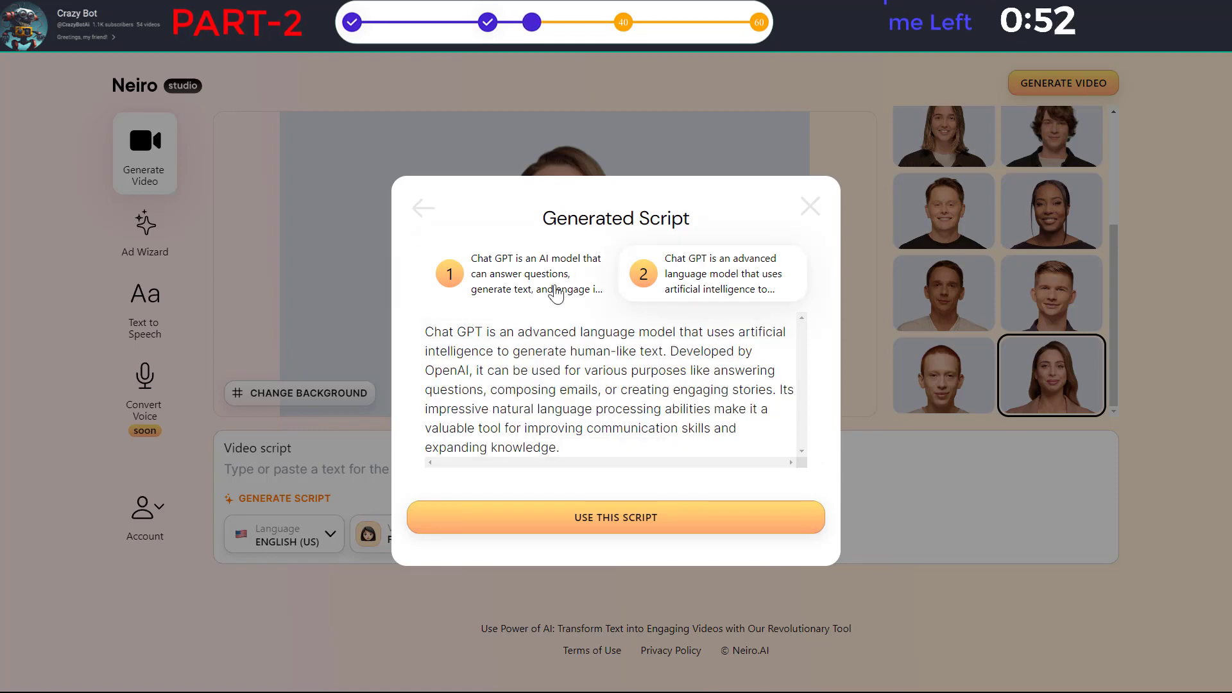
{"action": "left_click", "coordinate": [523, 282]}
{"action": "left_click", "coordinate": [681, 287]}
{"action": "left_click", "coordinate": [655, 511]}
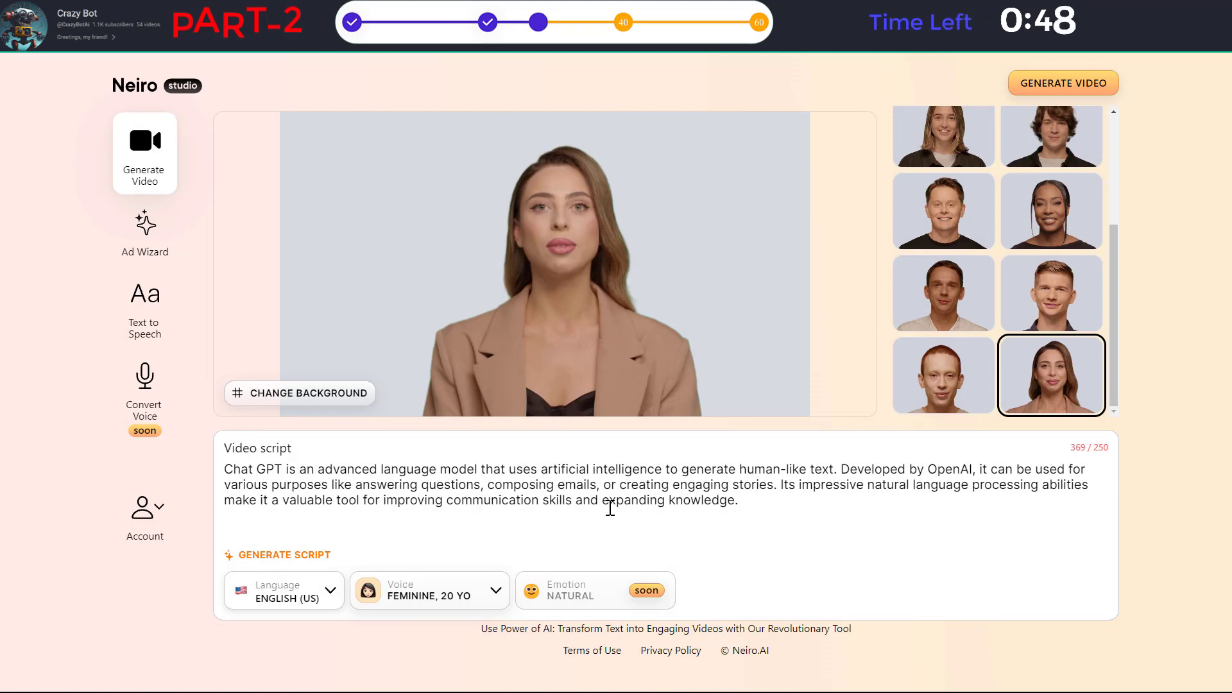
- Try several background images and save the bright white interior with colourful chairs as the video background
{"action": "left_click", "coordinate": [310, 398]}
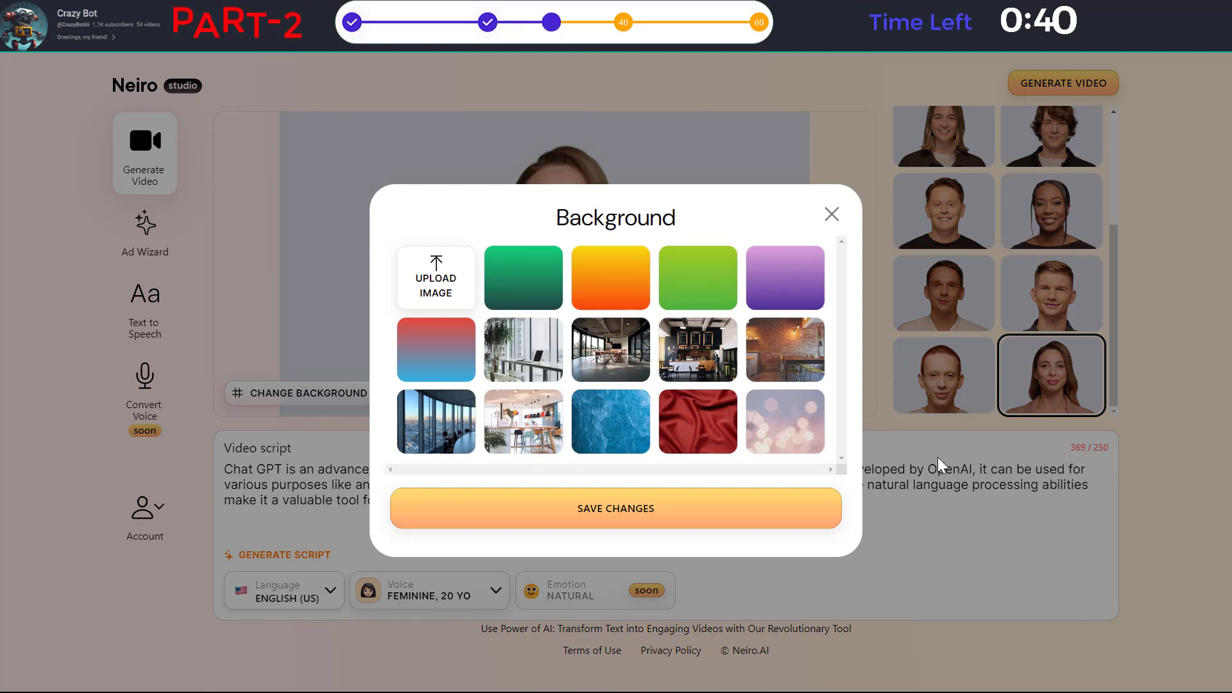
{"action": "left_click", "coordinate": [608, 368]}
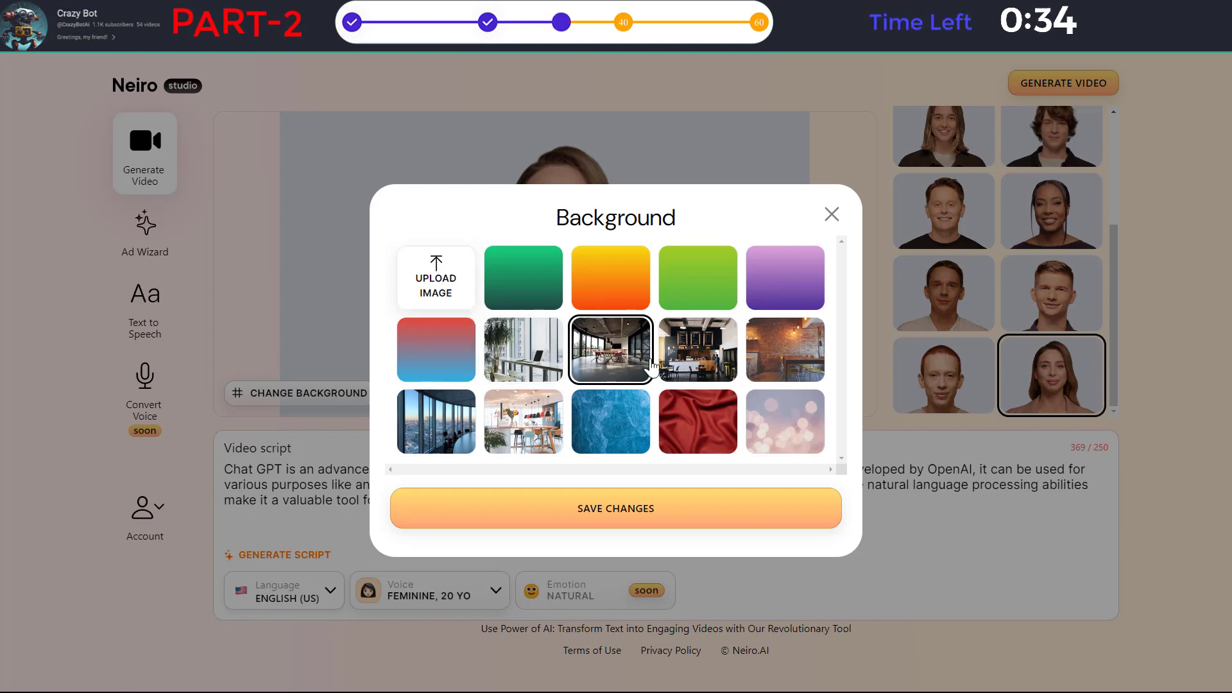
{"action": "left_click", "coordinate": [694, 351]}
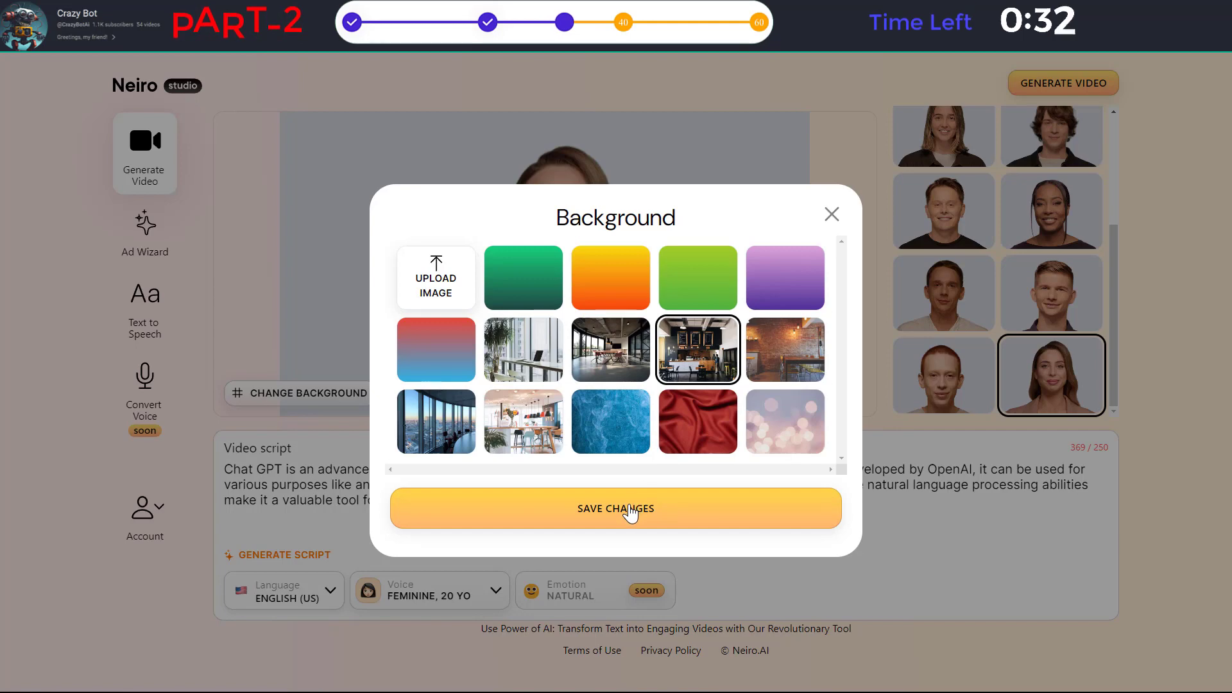
{"action": "left_click", "coordinate": [517, 435]}
{"action": "left_click", "coordinate": [624, 514]}
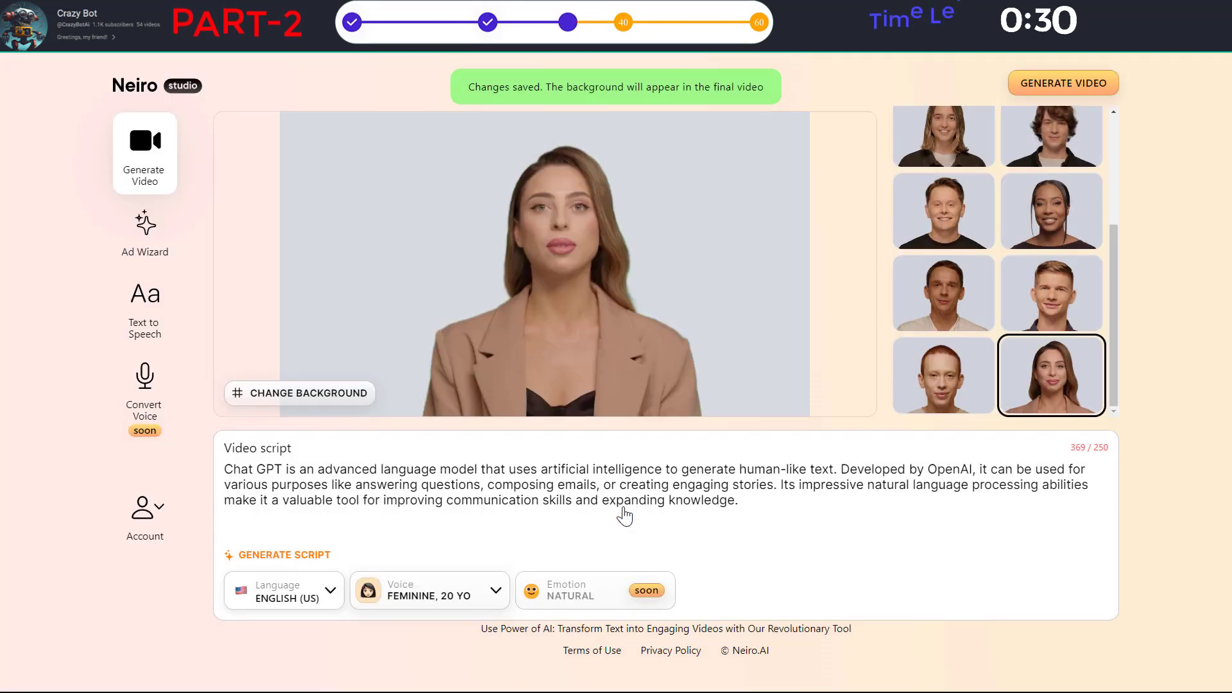
{"action": "left_click", "coordinate": [309, 597]}
{"action": "scroll", "coordinate": [270, 457], "scroll_direction": "down", "scroll_amount": 10}
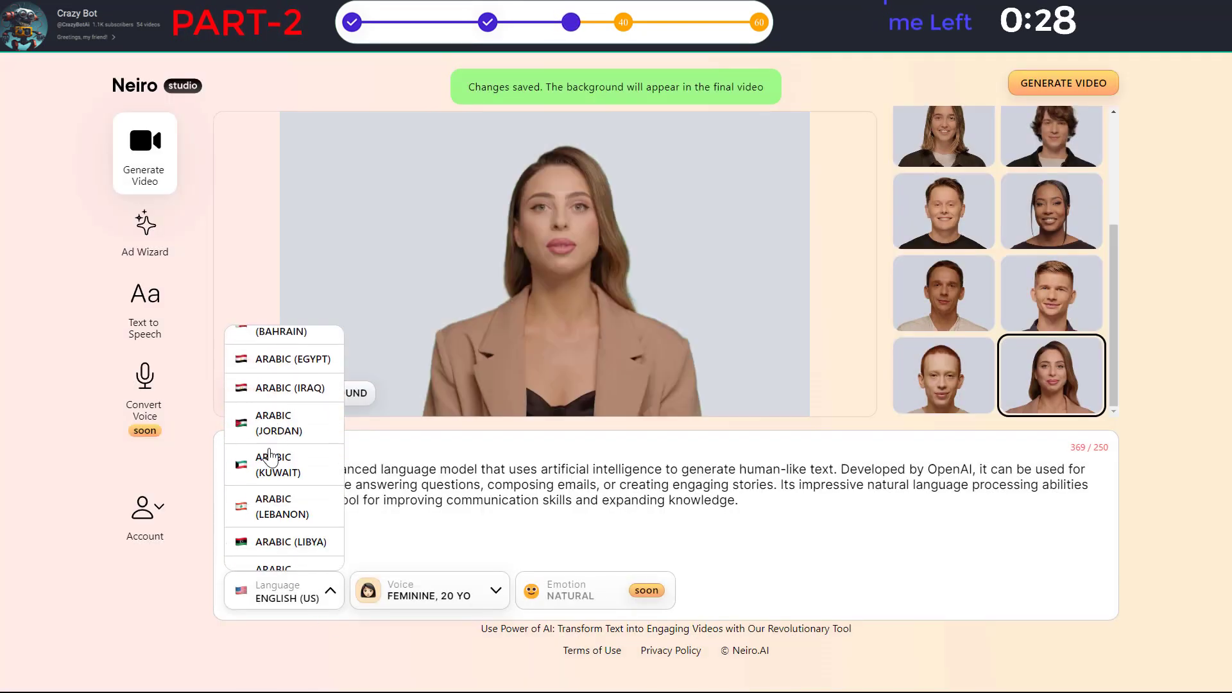
{"action": "scroll", "coordinate": [270, 457], "scroll_direction": "down", "scroll_amount": 5}
- Preview several voices for the avatar and save the dark-haired feminine 30 yo voice in the second row
{"action": "left_click", "coordinate": [454, 582]}
{"action": "left_click", "coordinate": [457, 581]}
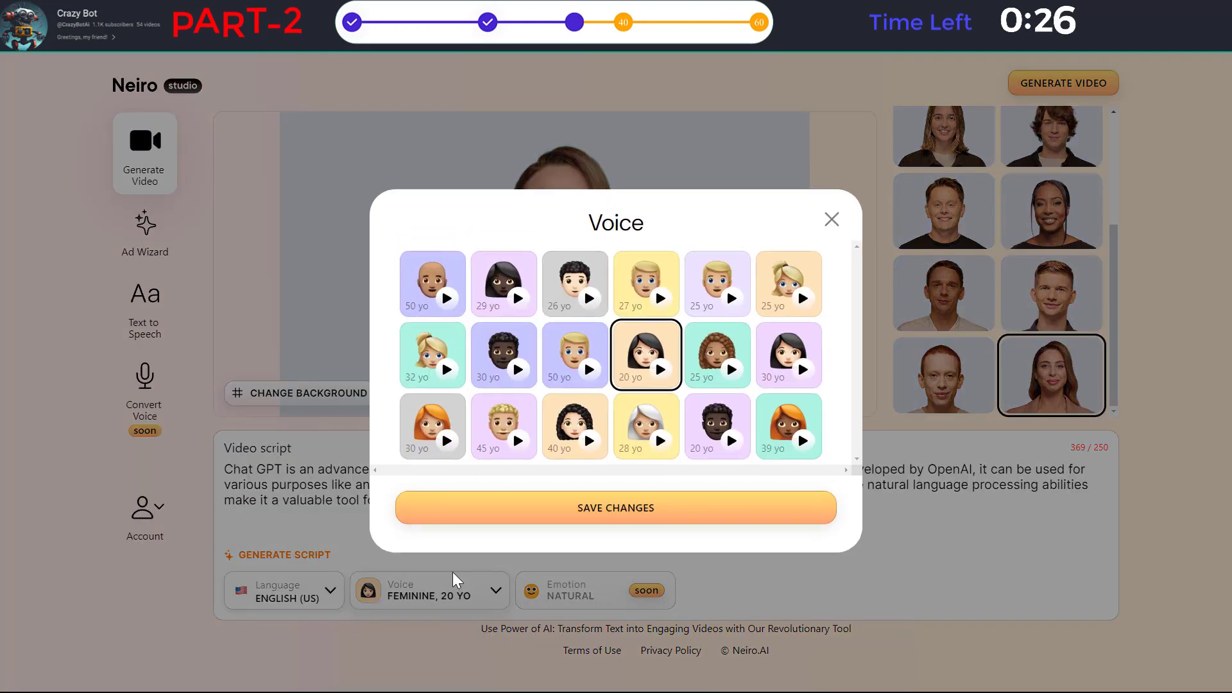
{"action": "left_click", "coordinate": [447, 298]}
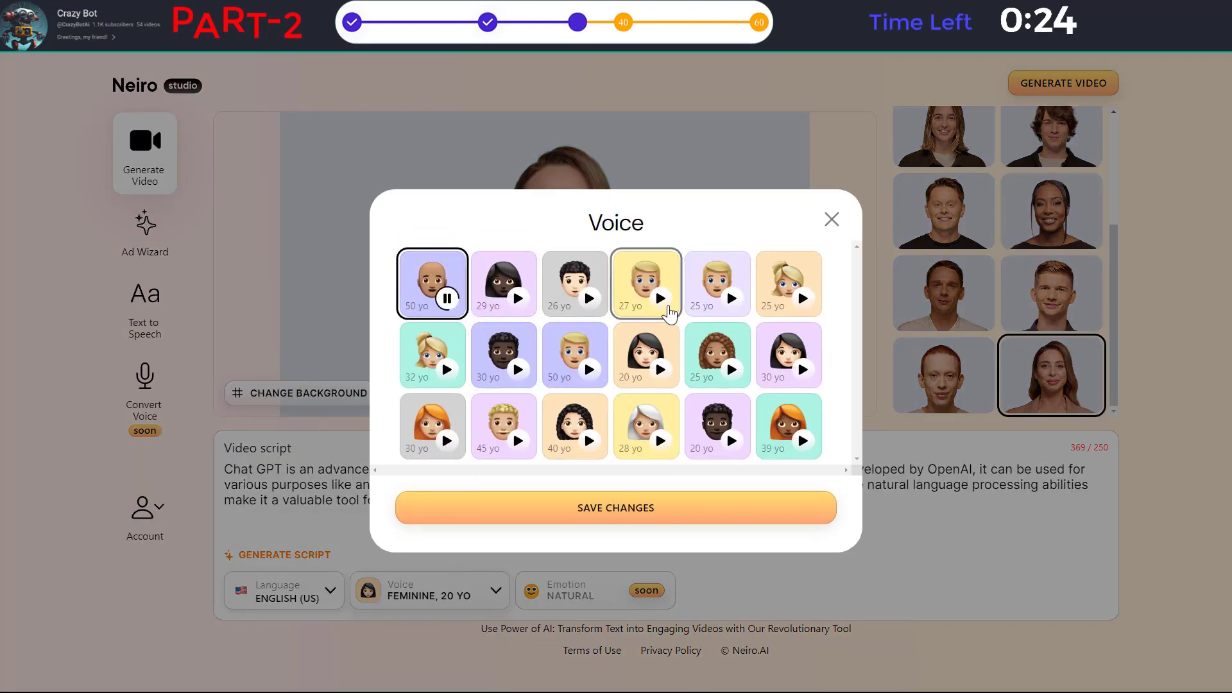
{"action": "left_click", "coordinate": [802, 298]}
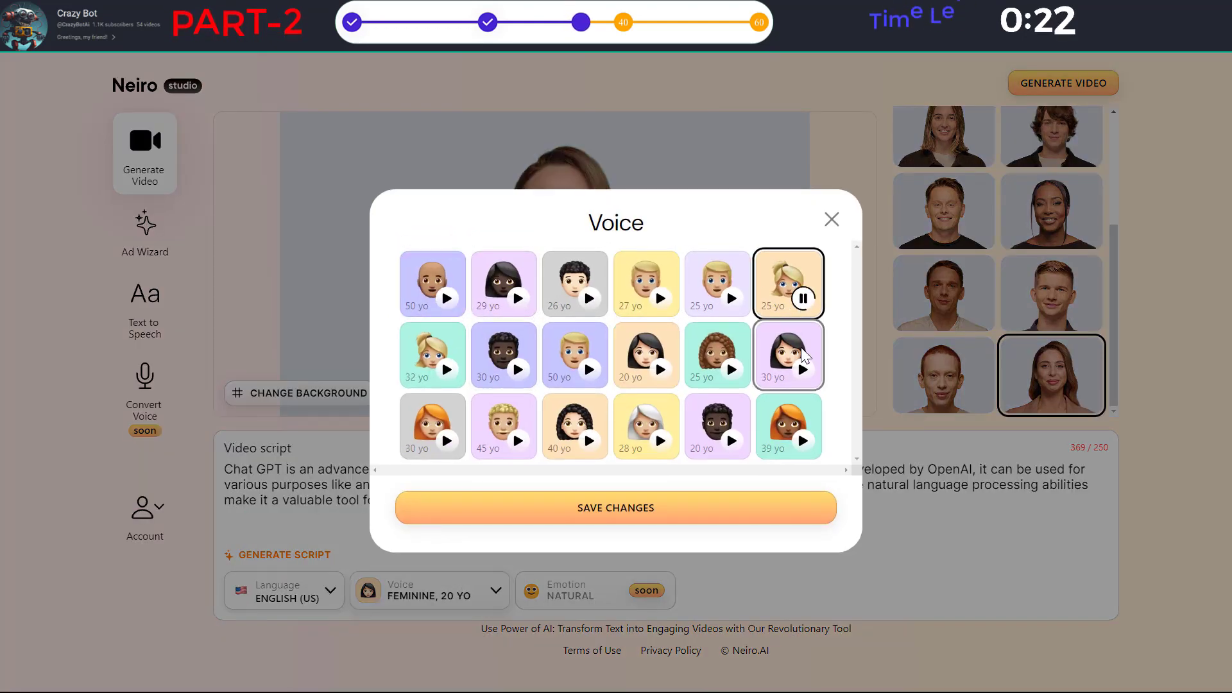
{"action": "left_click", "coordinate": [802, 371]}
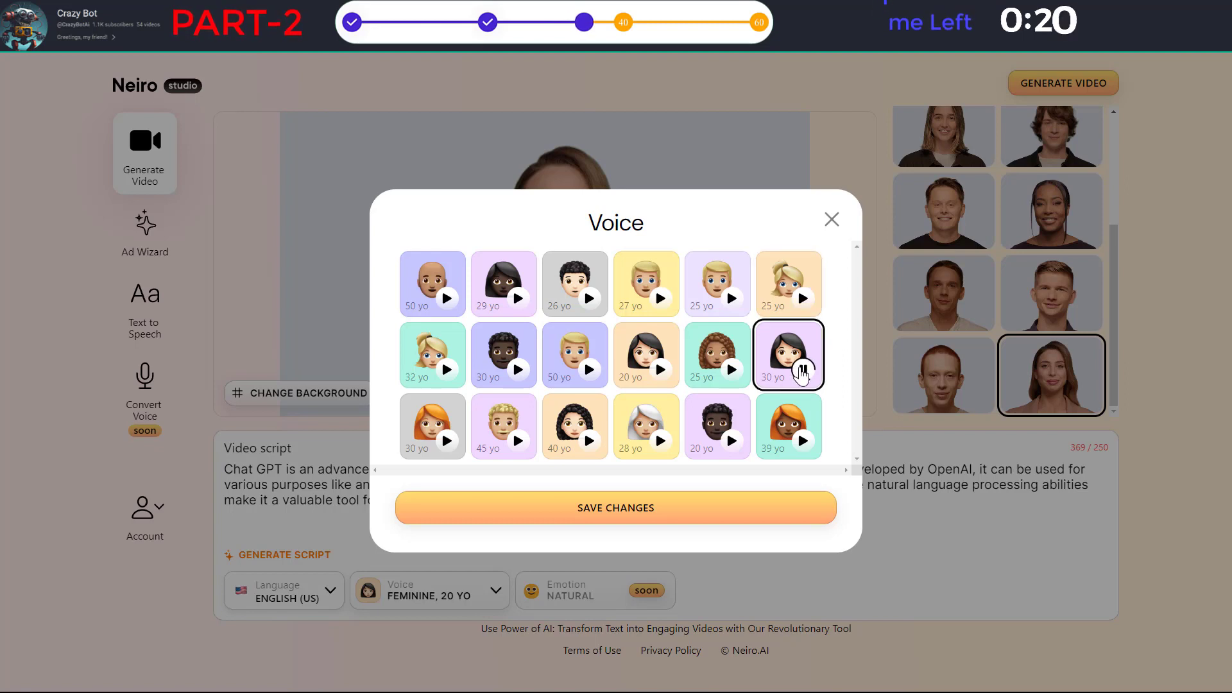
{"action": "left_click", "coordinate": [803, 441]}
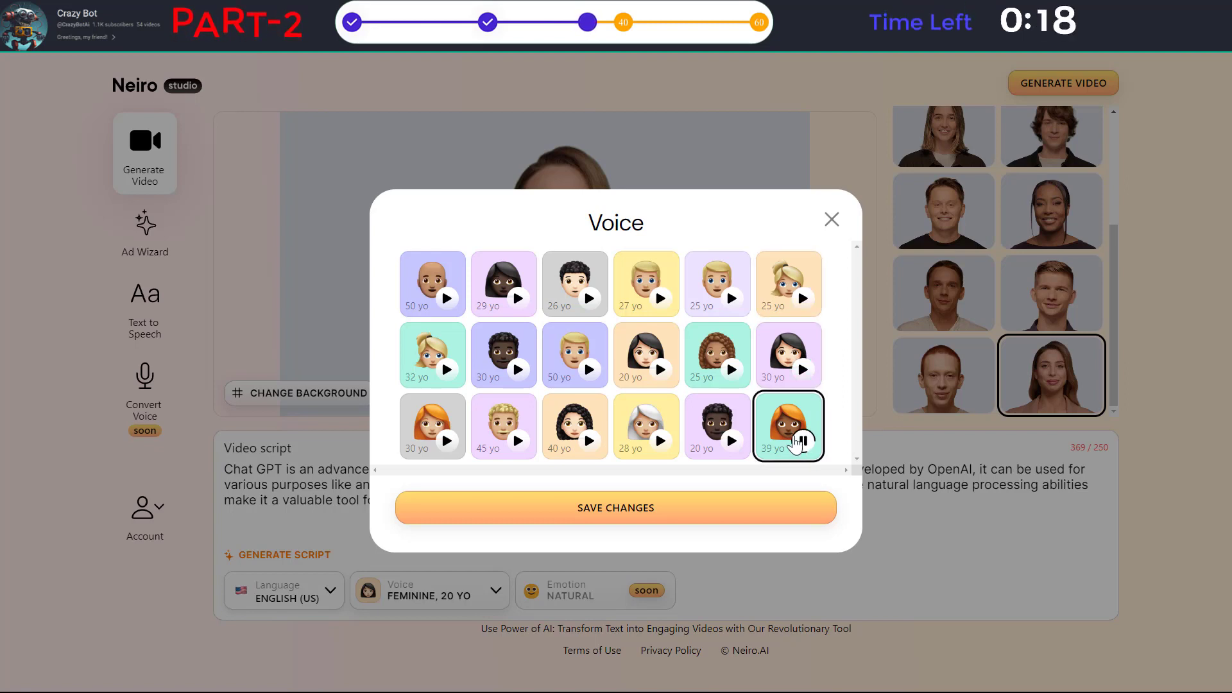
{"action": "left_click", "coordinate": [774, 361]}
{"action": "left_click", "coordinate": [692, 510]}
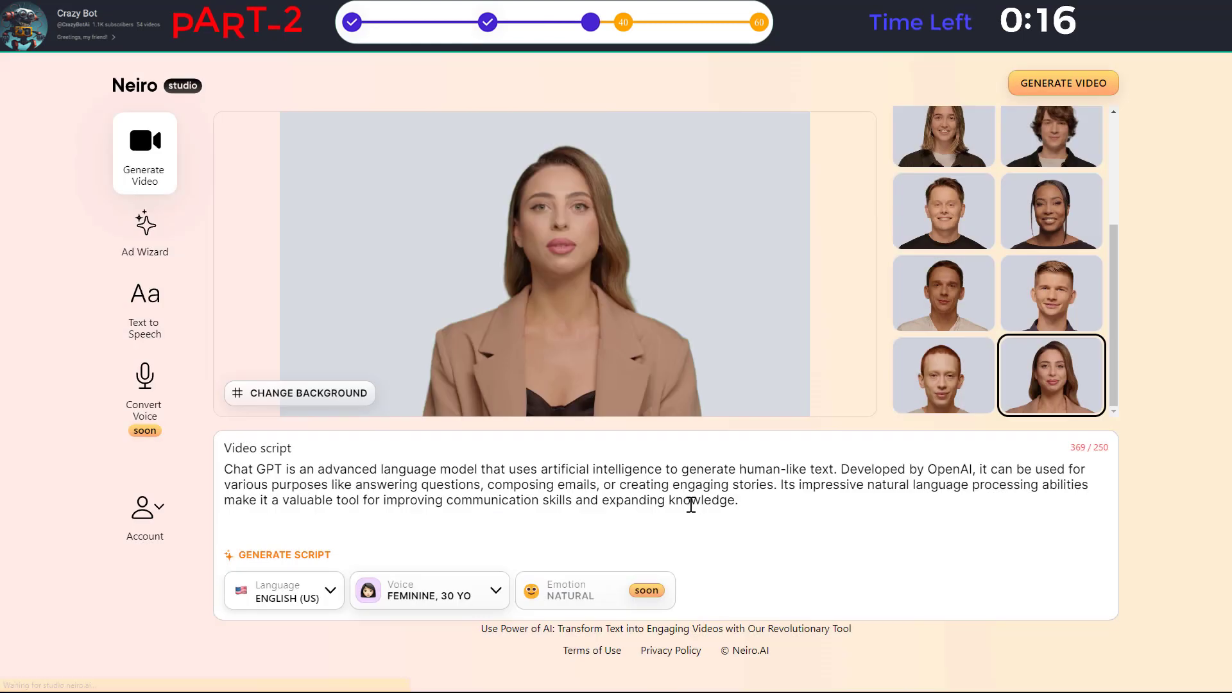
- Generate the avatar video and read the notice about its delivery
{"action": "left_click", "coordinate": [1083, 90]}
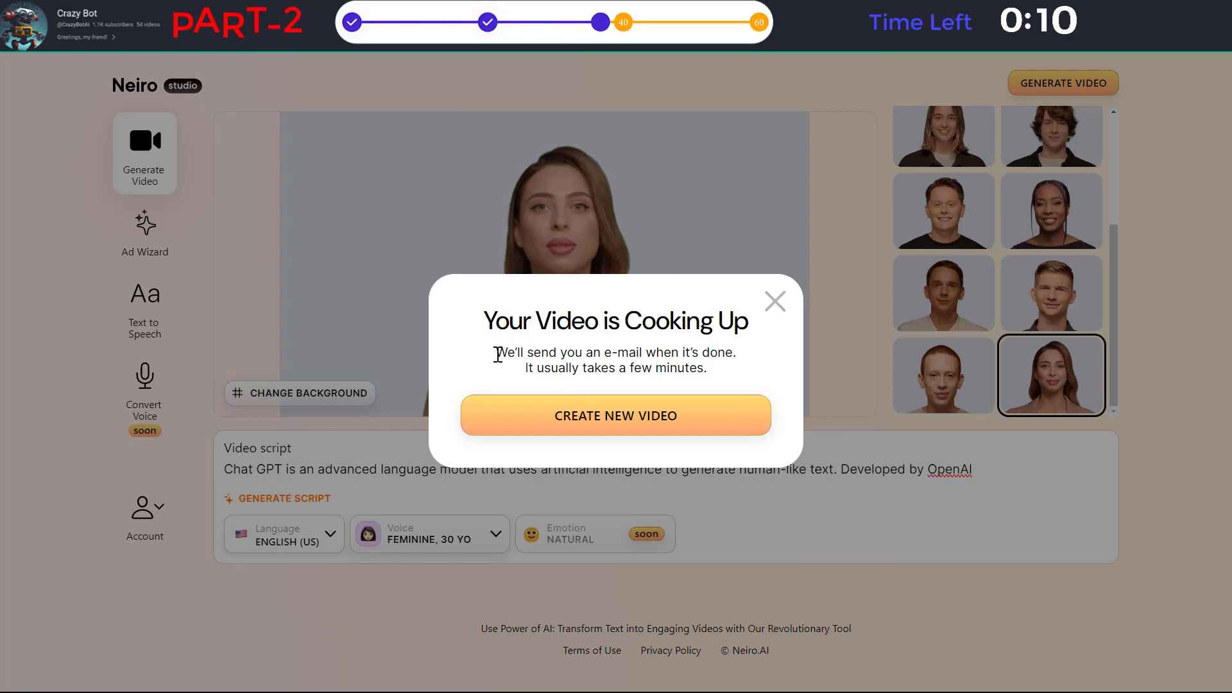
{"action": "left_click_drag", "start_coordinate": [501, 353], "coordinate": [730, 376]}
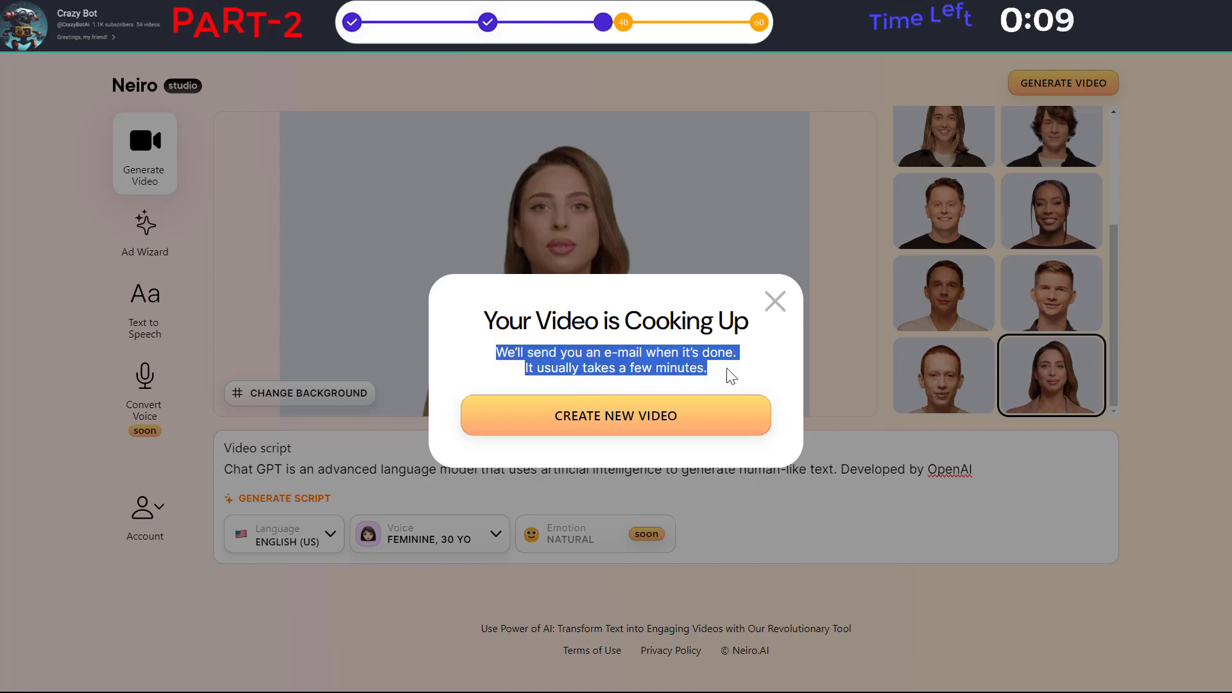
{"action": "left_click", "coordinate": [765, 391]}
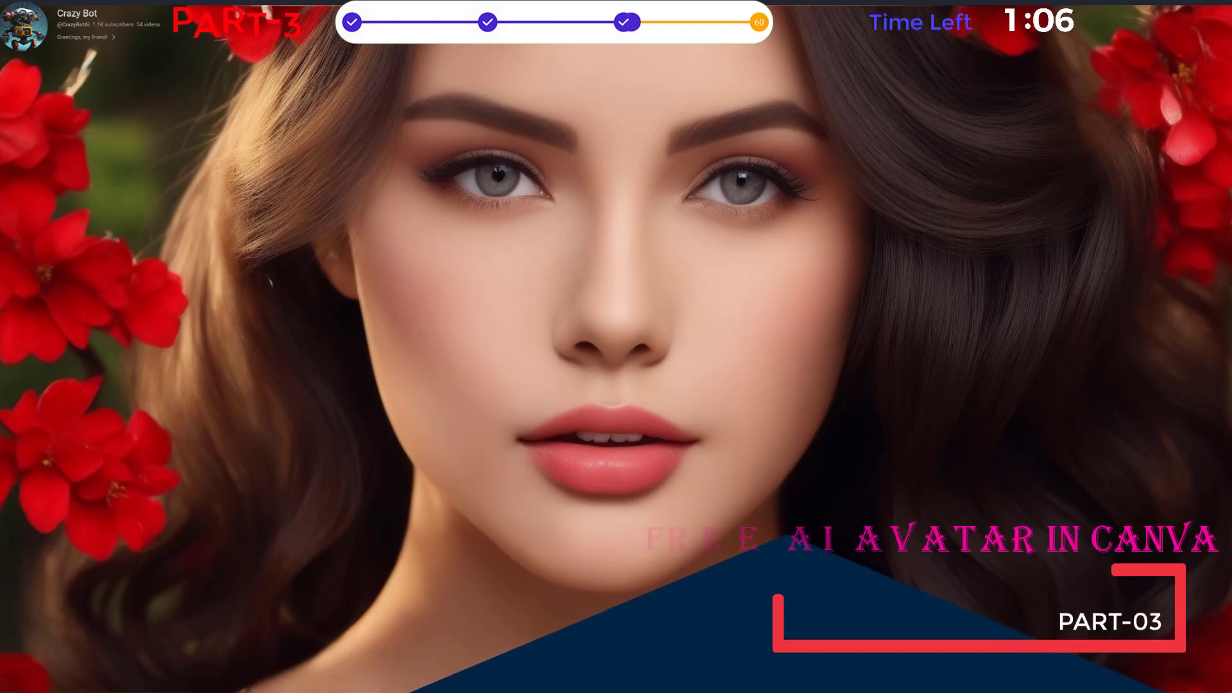
{"action": "middle_click", "coordinate": [1186, 421]}
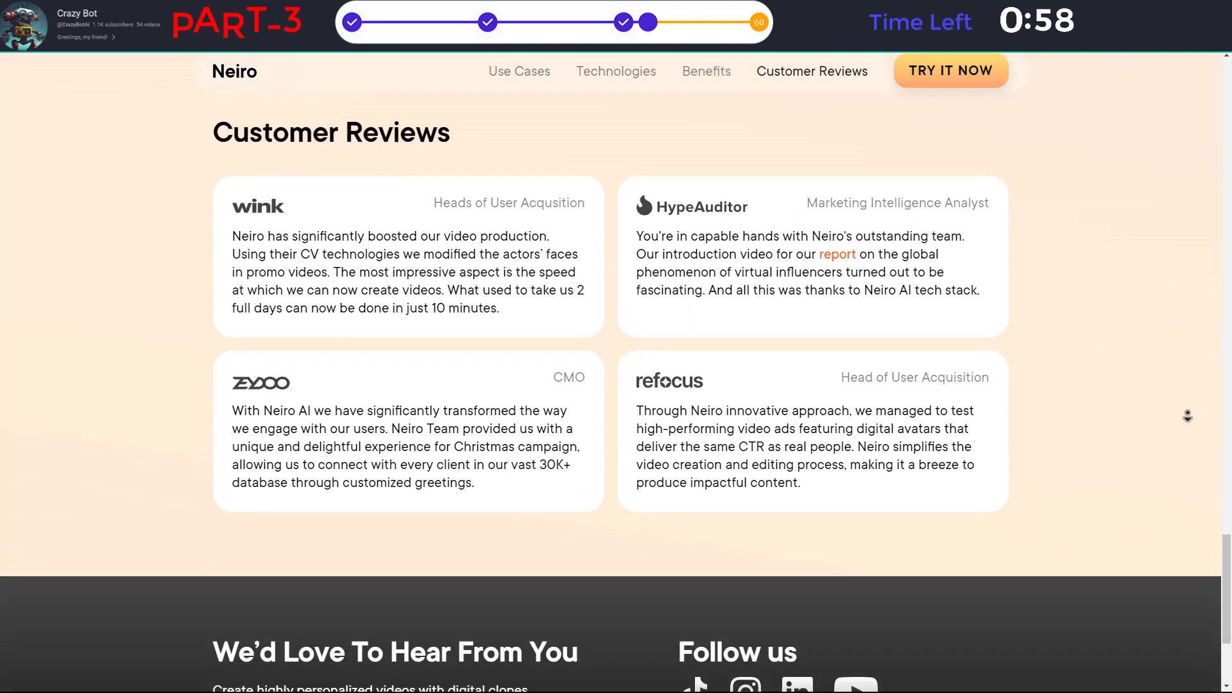
{"action": "key", "text": "Home"}
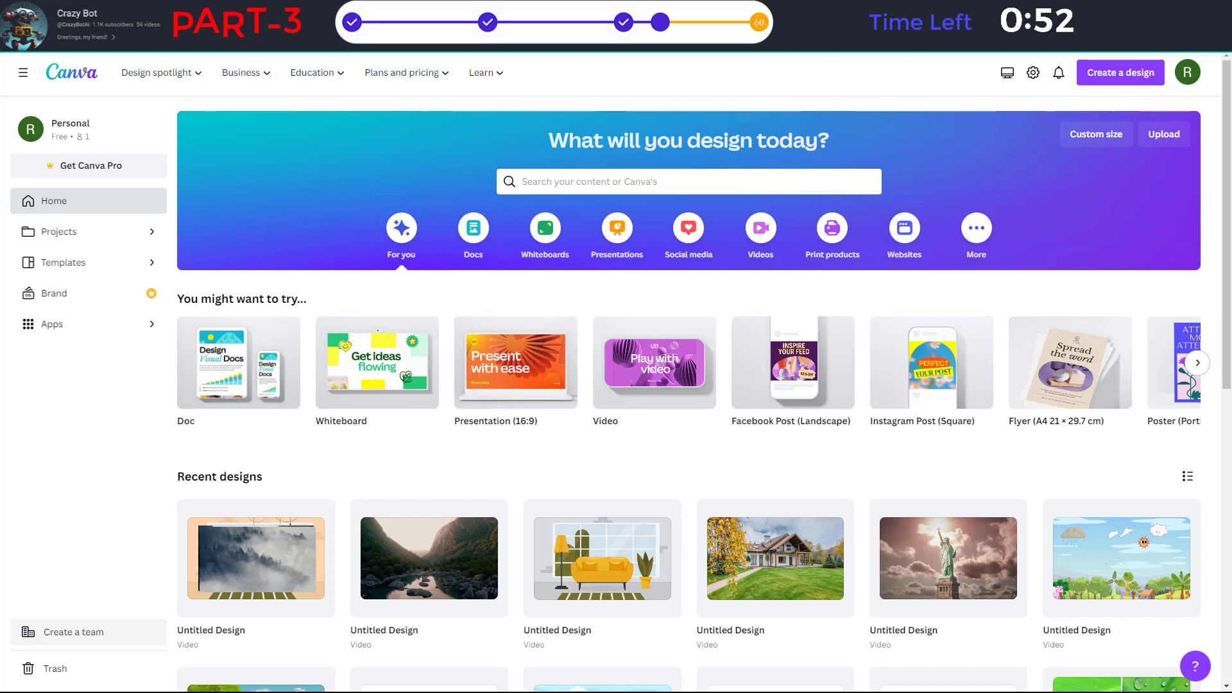
- Switch to Canva, create a new Video design, and find and open the Avatars by NeiroAI app by searching for "neiroai"
{"action": "left_click", "coordinate": [1121, 74]}
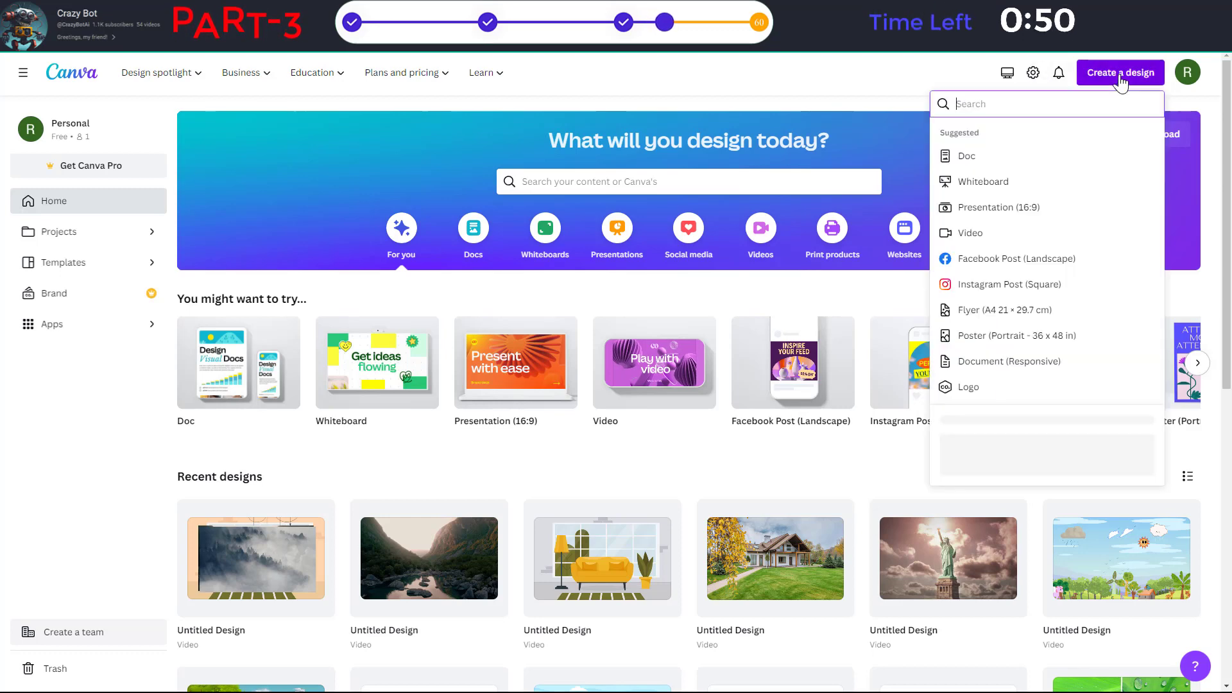
{"action": "left_click", "coordinate": [966, 234]}
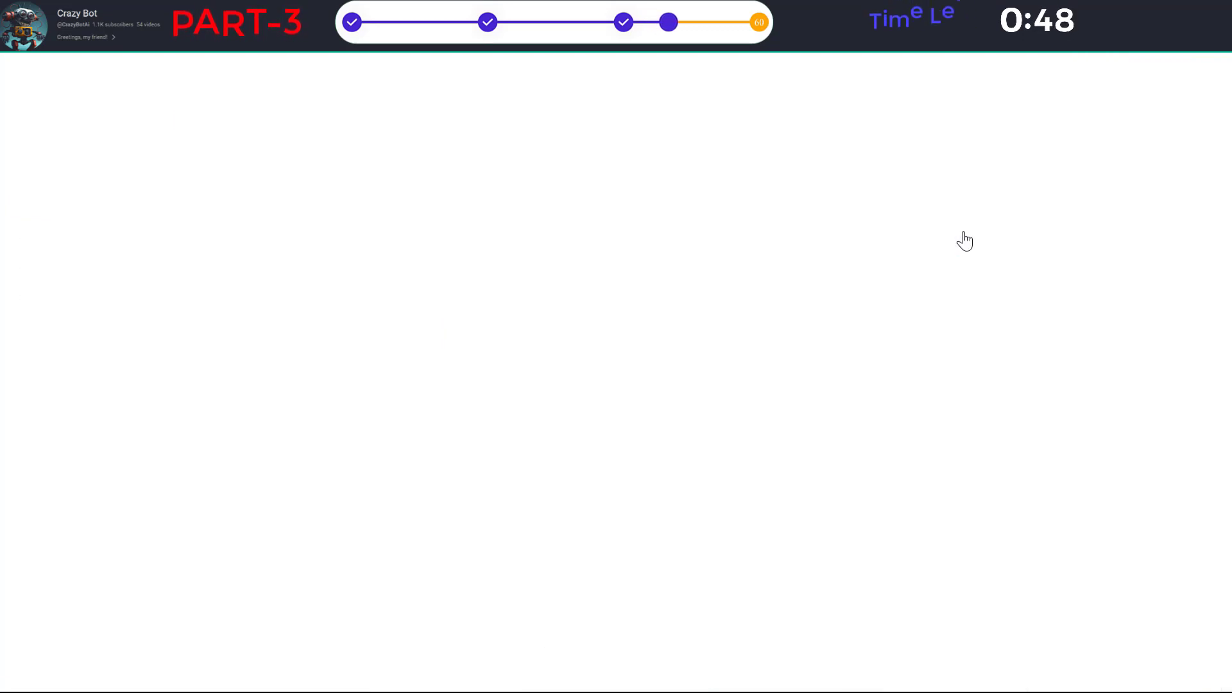
{"action": "left_click", "coordinate": [23, 433]}
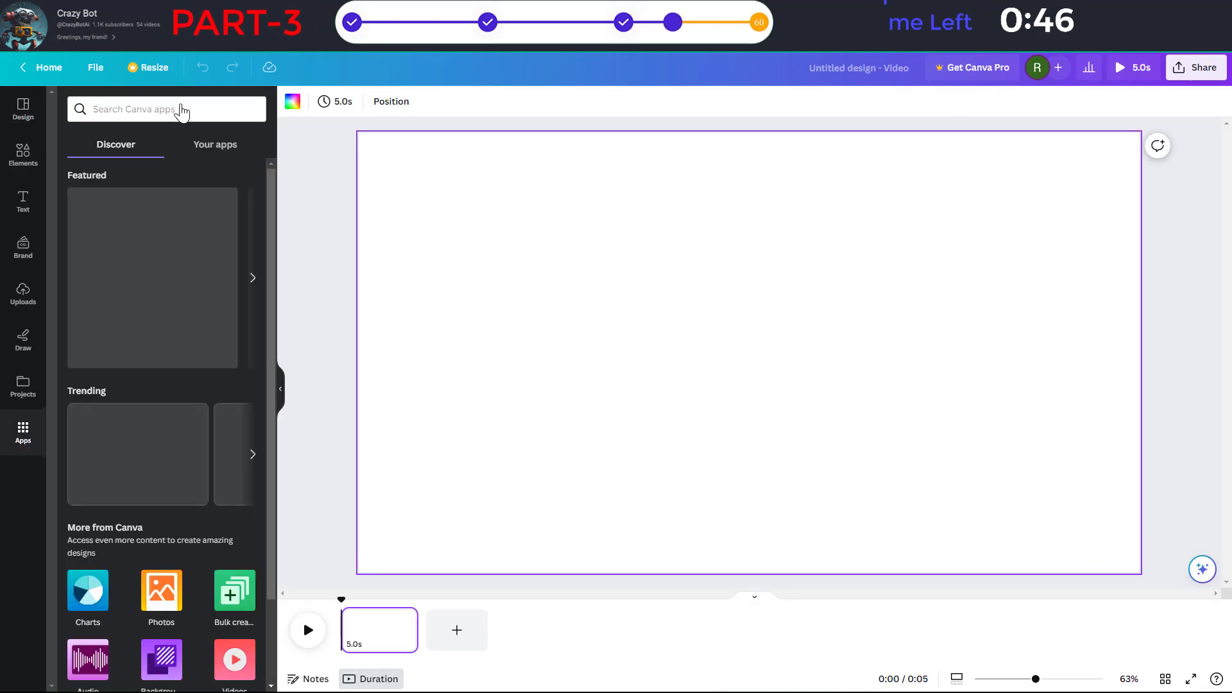
{"action": "left_click", "coordinate": [178, 109]}
{"action": "type", "text": "neiroai"}
{"action": "key", "text": "Return"}
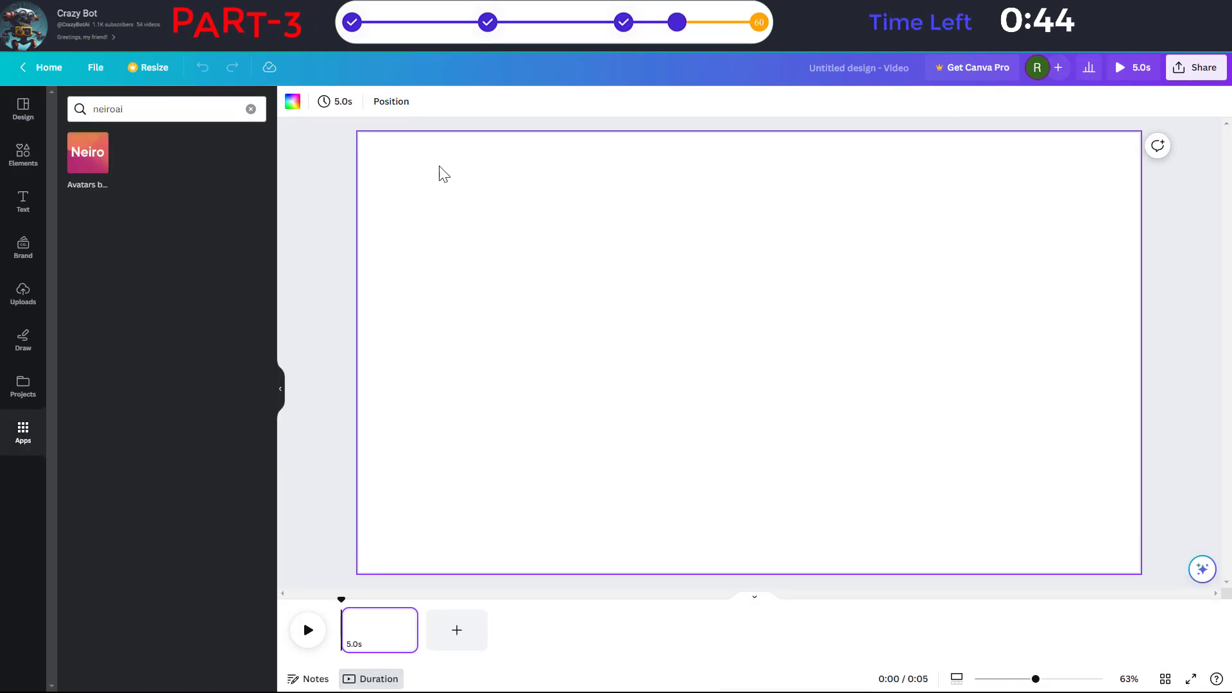
{"action": "left_click", "coordinate": [88, 154]}
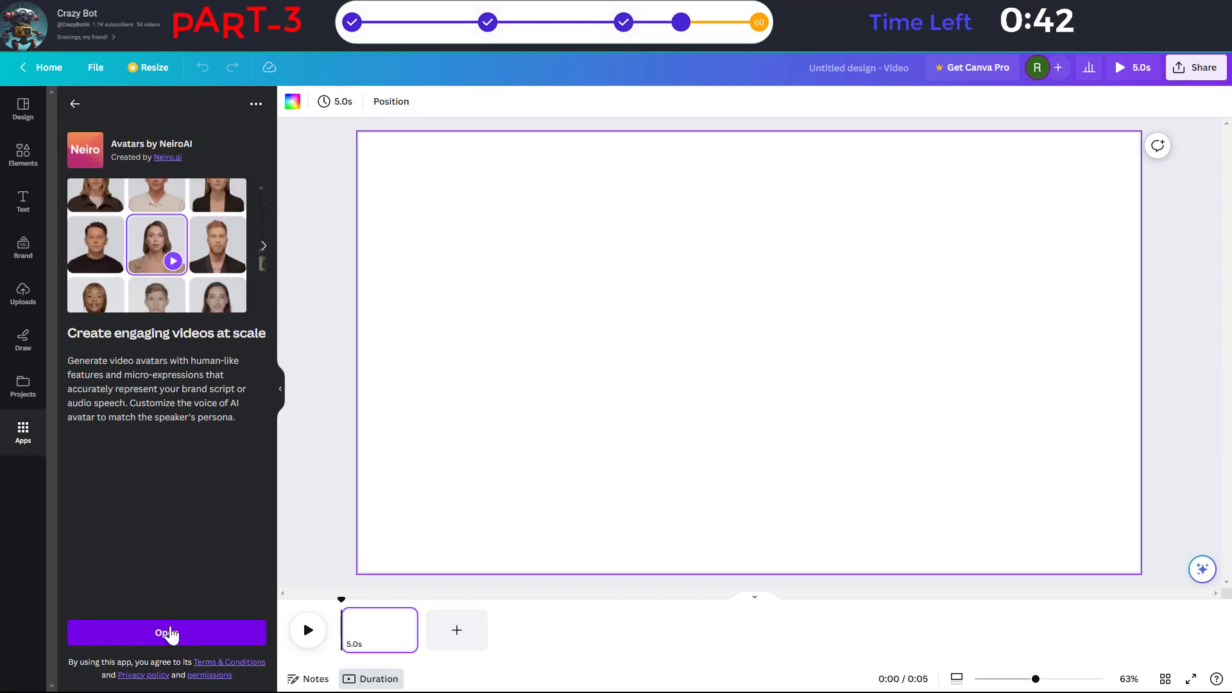
{"action": "left_click", "coordinate": [165, 630]}
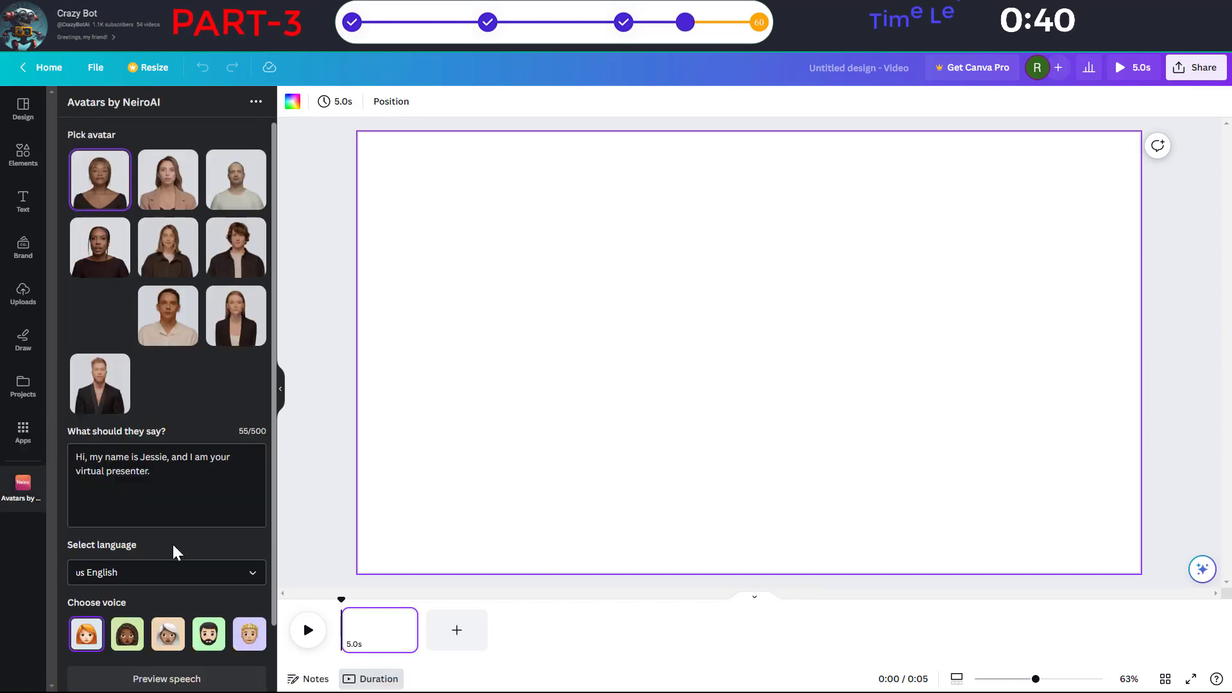
- Pick the long-haired woman in the tan blazer and replace her script with "Artificial Intelligence refers to the development of computer systems or machines that can perform tasks that typically require human intelligence."
{"action": "left_click", "coordinate": [184, 192]}
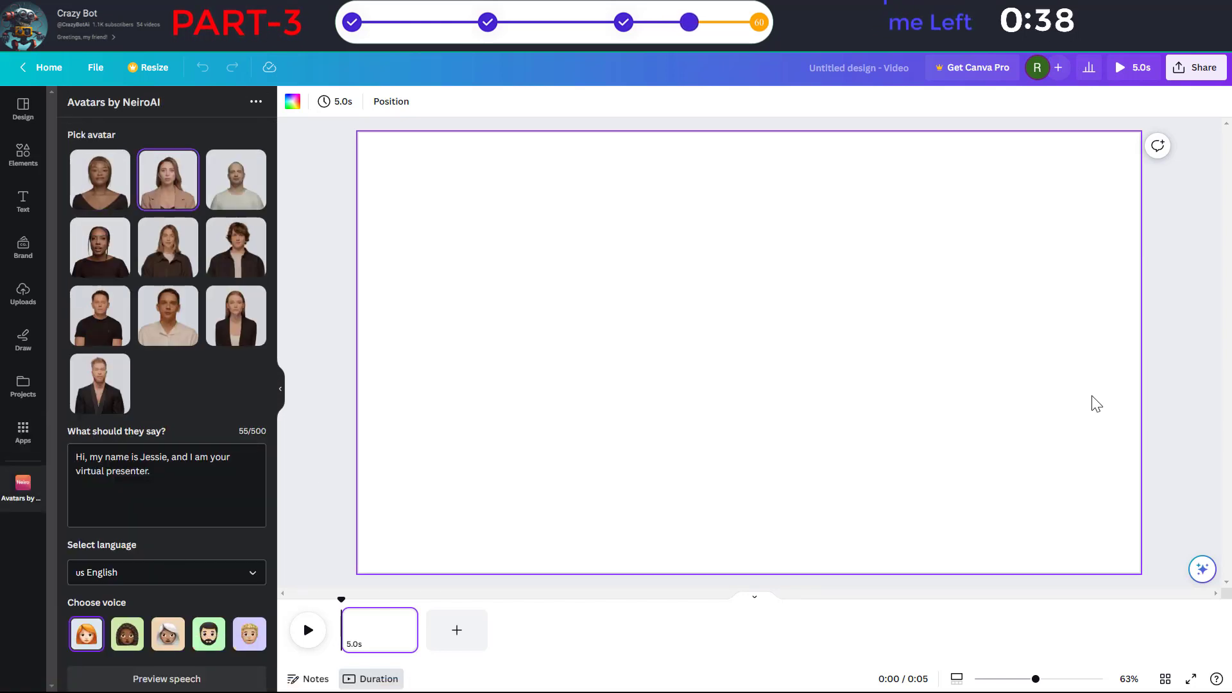
{"action": "left_click", "coordinate": [129, 466]}
{"action": "key", "text": "ctrl+a"}
{"action": "key", "text": "BackSpace"}
{"action": "type", "text": "Artificial Intelligence refers to the development of computer systems or machines that can perform tasks that typically require human intelligence."}
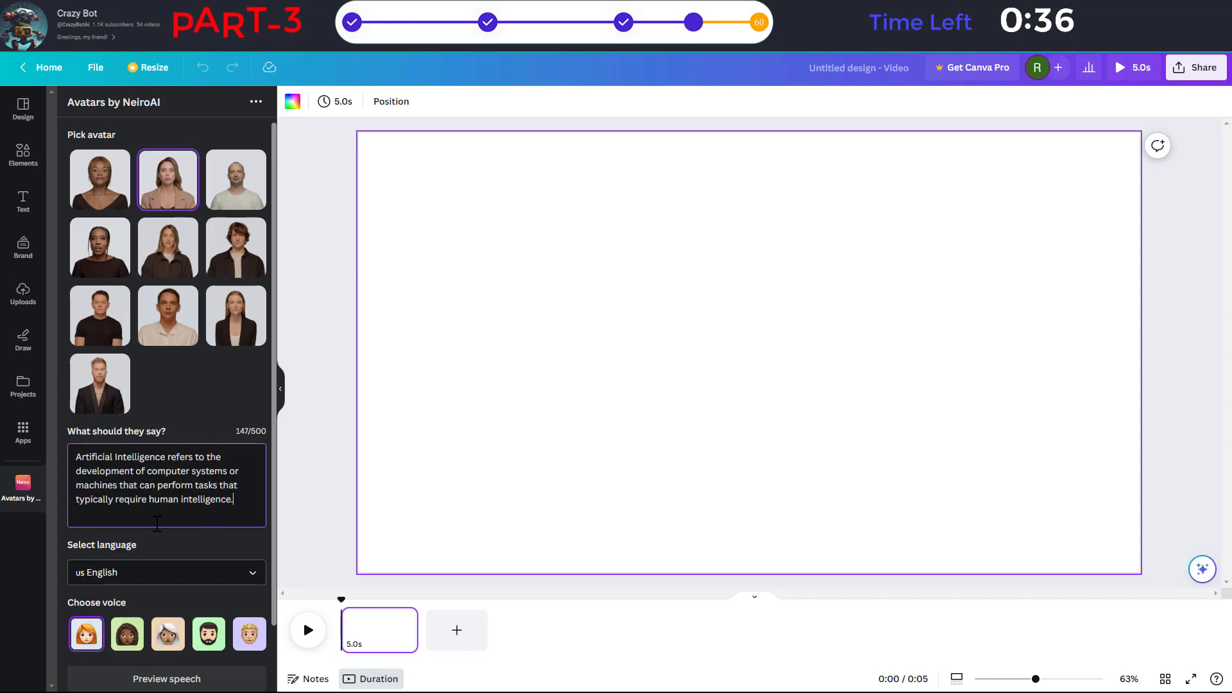
- Check the speech language, preview the script in several US English voices and select the red-haired woman's voice
{"action": "left_click", "coordinate": [169, 572]}
{"action": "scroll", "coordinate": [226, 537], "scroll_direction": "down", "scroll_amount": 6}
{"action": "left_click", "coordinate": [228, 494]}
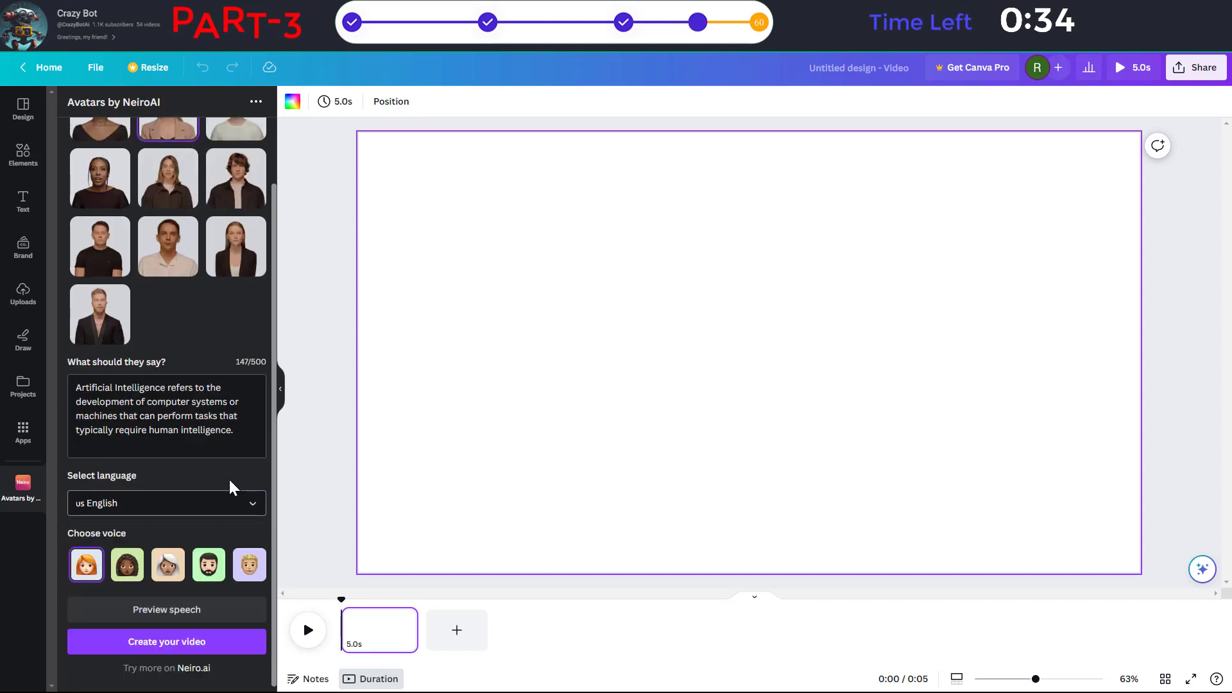
{"action": "left_click", "coordinate": [231, 499]}
{"action": "left_click", "coordinate": [263, 567]}
{"action": "left_click", "coordinate": [118, 684]}
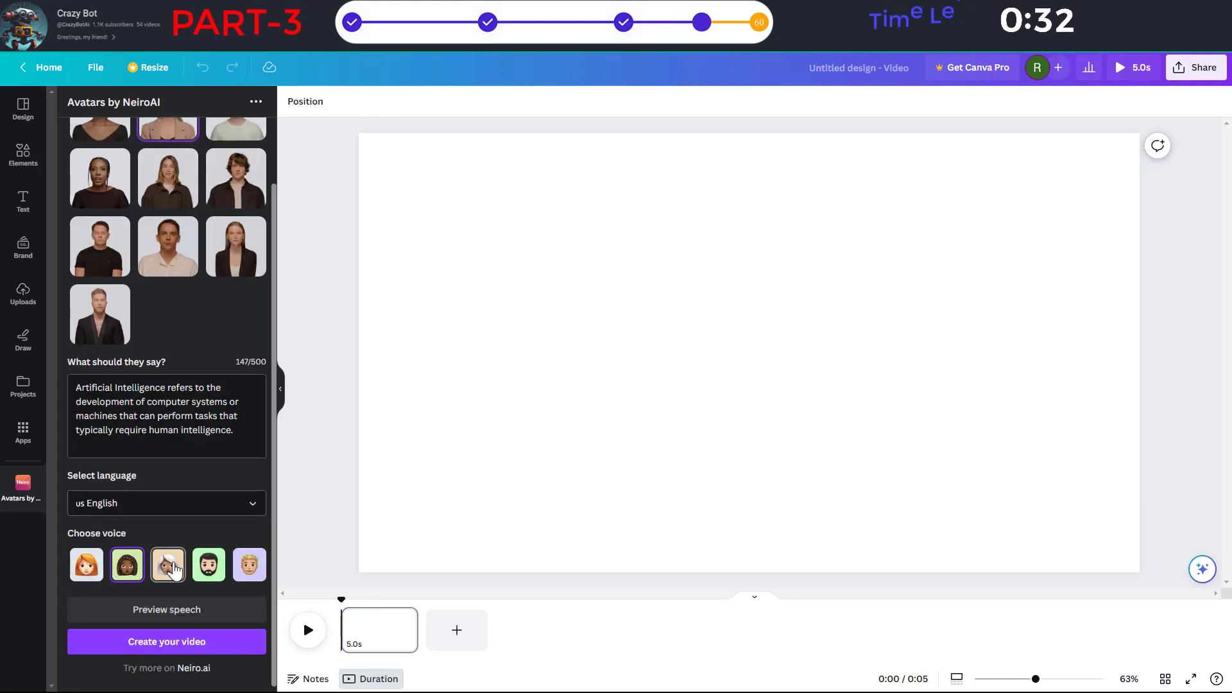
{"action": "left_click", "coordinate": [168, 564]}
{"action": "left_click", "coordinate": [176, 613]}
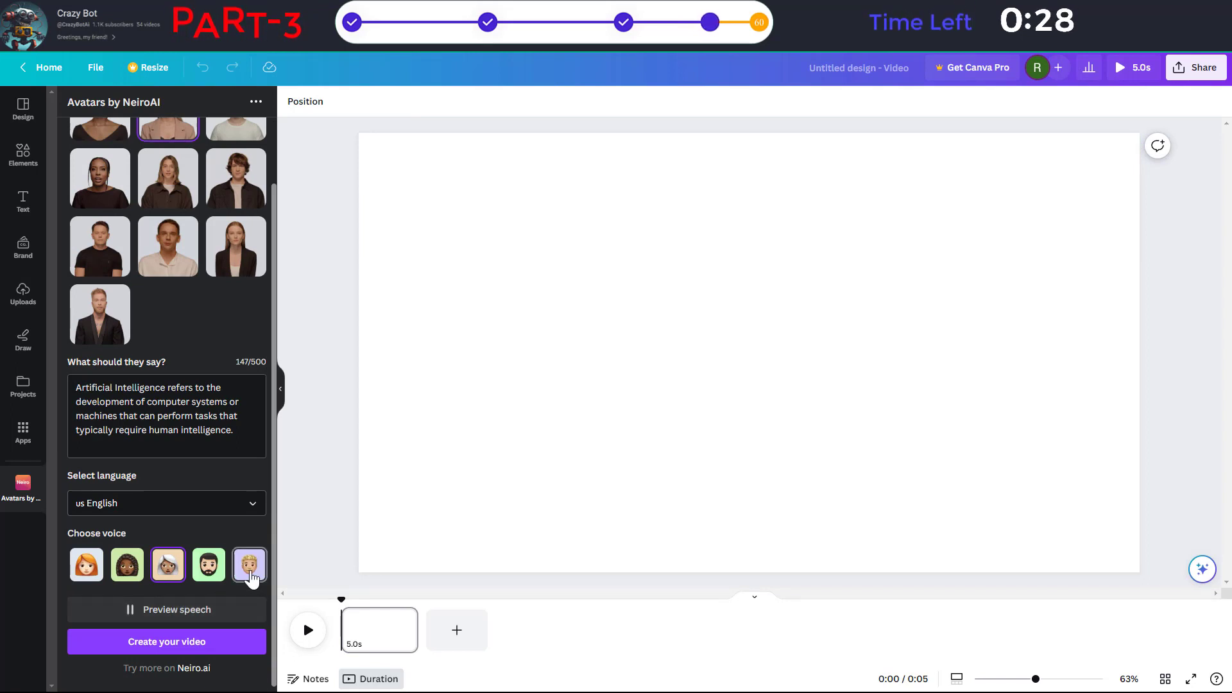
{"action": "left_click", "coordinate": [252, 577]}
{"action": "left_click", "coordinate": [169, 611]}
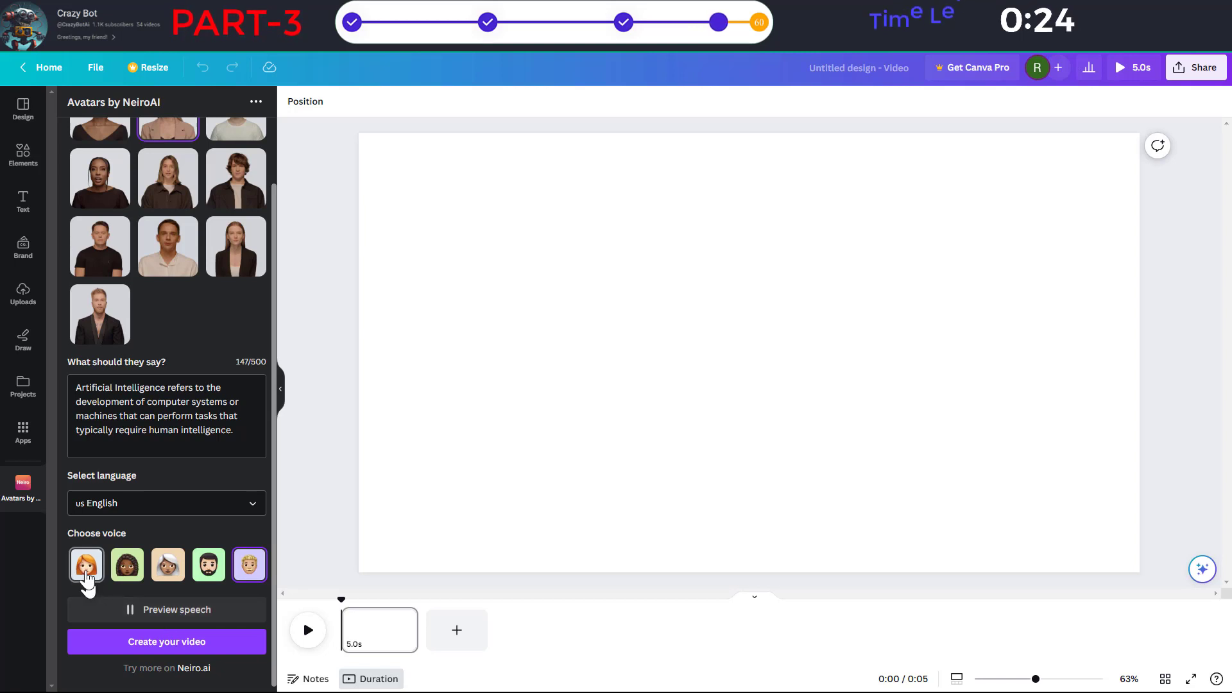
{"action": "left_click", "coordinate": [87, 574]}
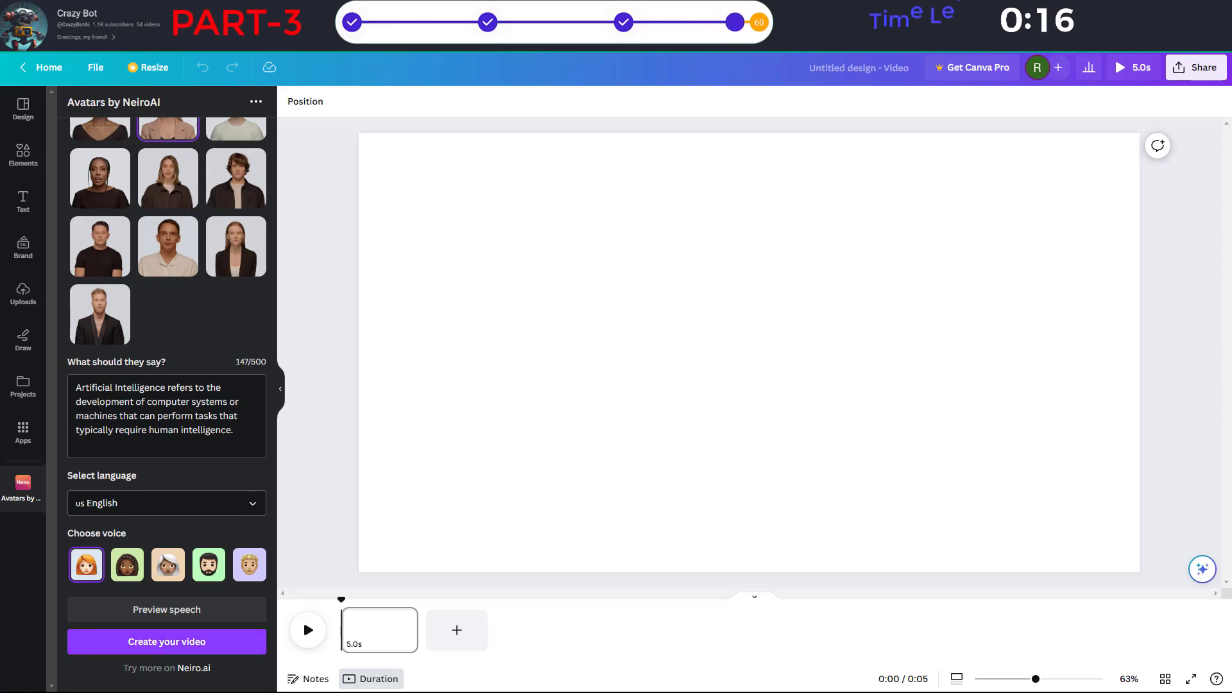
- Move the generated avatar video to the page's upper-left corner and enlarge it to fill the whole page
{"action": "left_click_drag", "start_coordinate": [794, 341], "coordinate": [559, 212]}
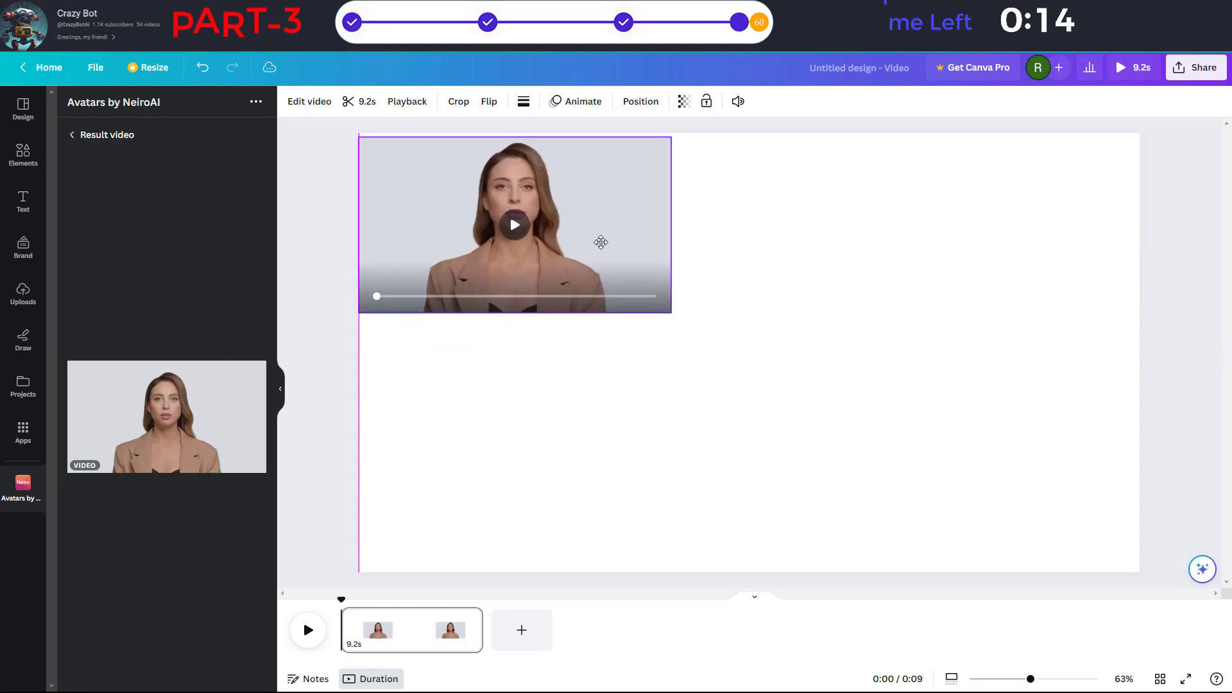
{"action": "left_click_drag", "start_coordinate": [671, 305], "coordinate": [1141, 573]}
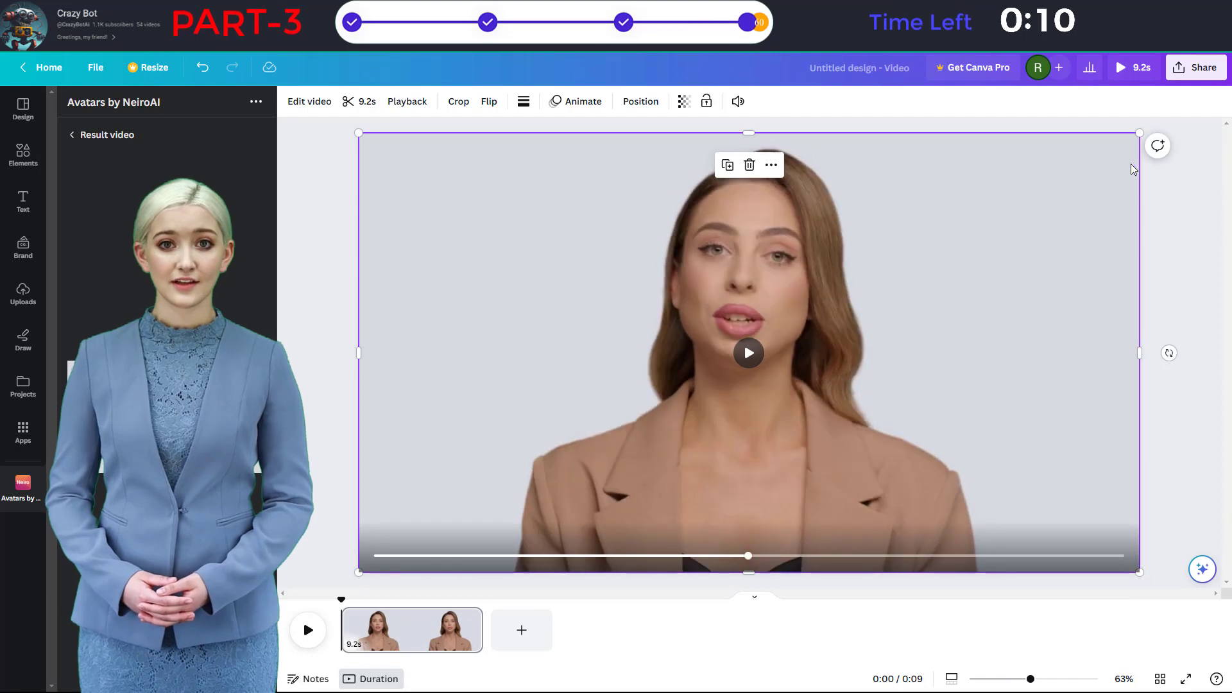
- Download the finished design as an MP4 video
{"action": "left_click", "coordinate": [1194, 70]}
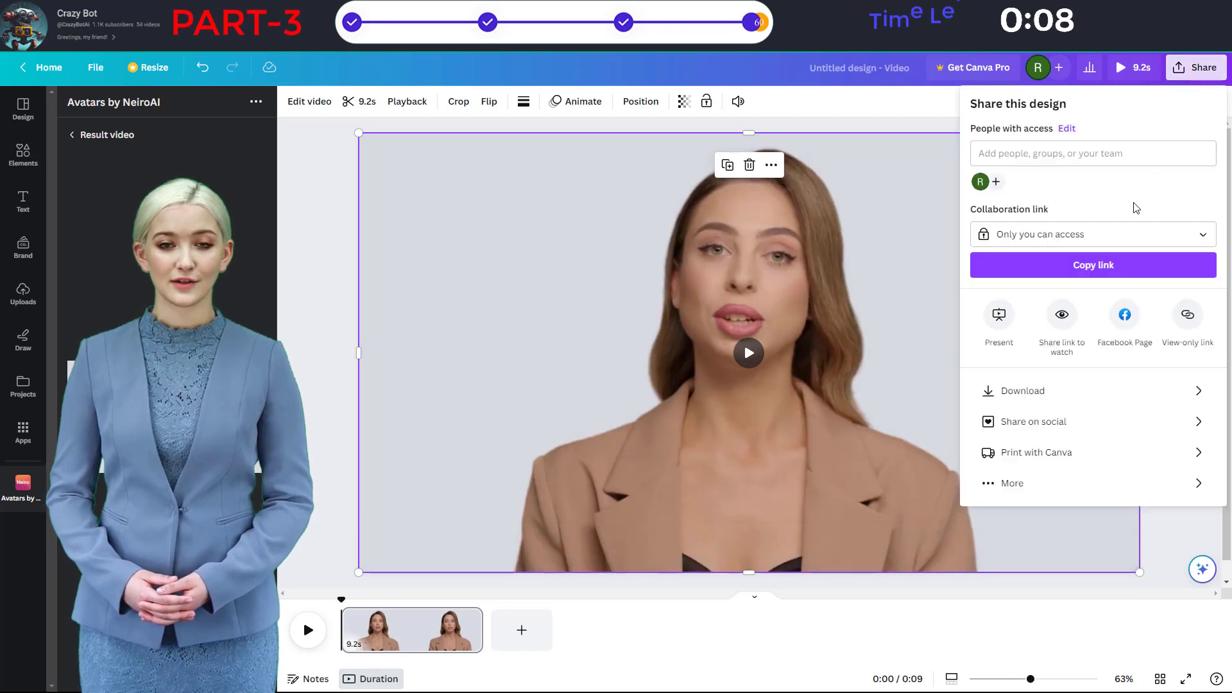
{"action": "left_click", "coordinate": [1038, 391]}
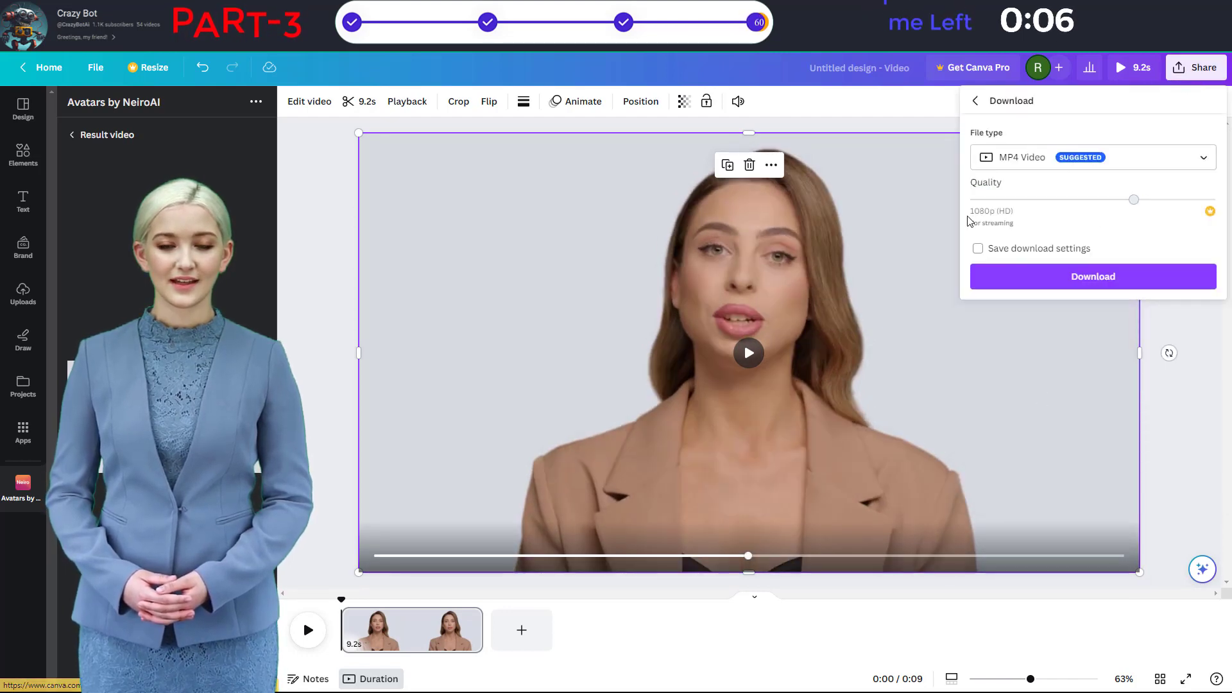
{"action": "left_click", "coordinate": [1104, 276]}
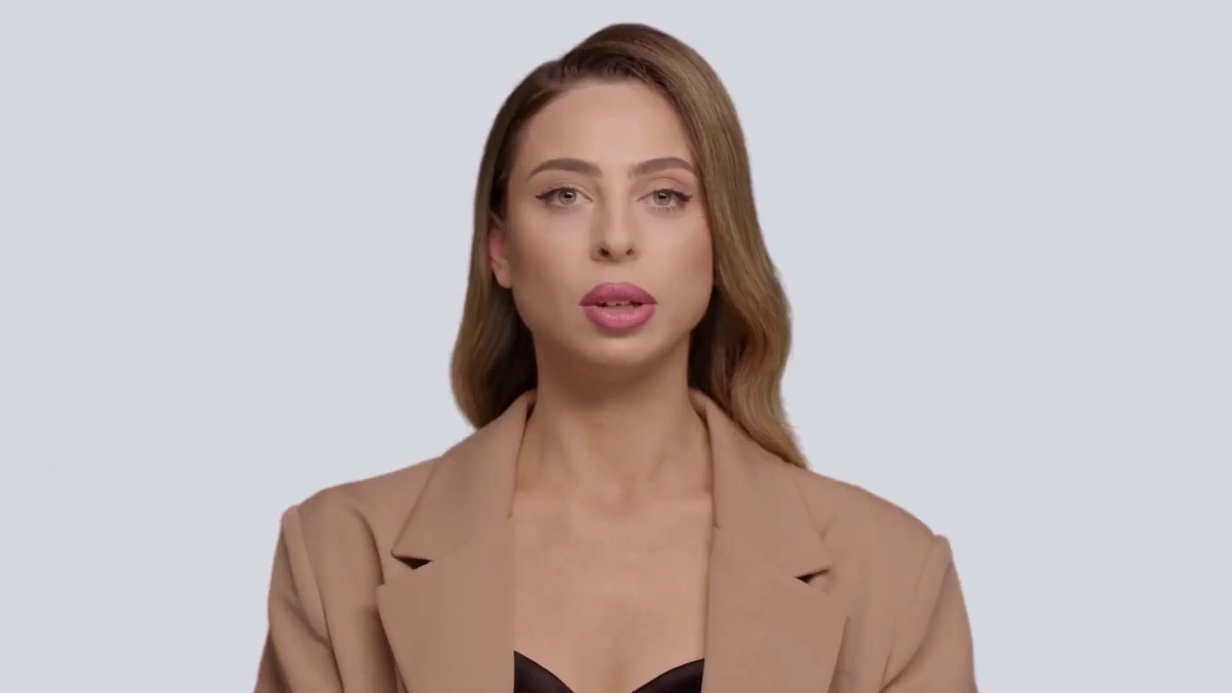